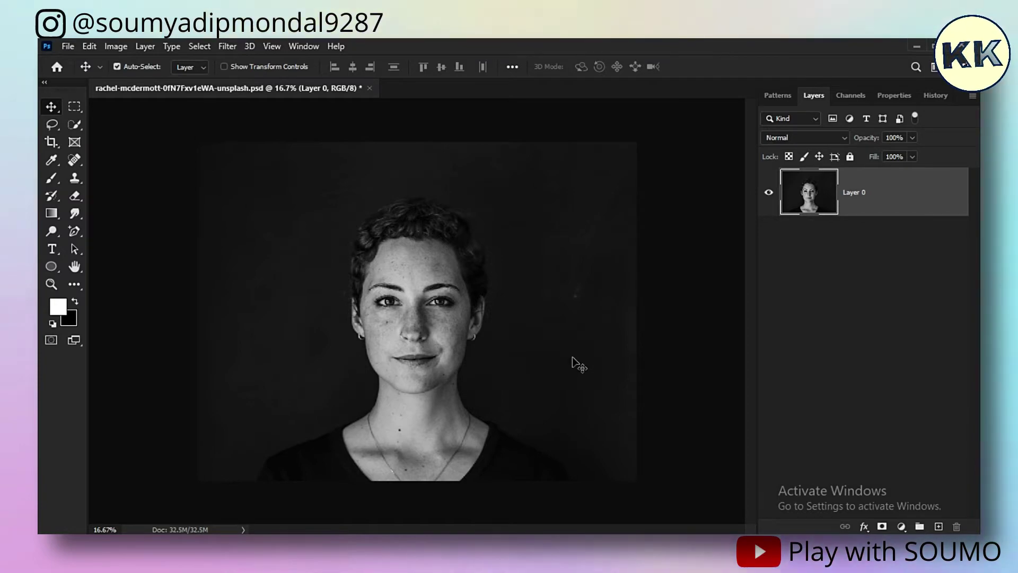
- Draw an ellipse shape around the woman's neck with the Ellipse tool
{"action": "left_click", "coordinate": [51, 267]}
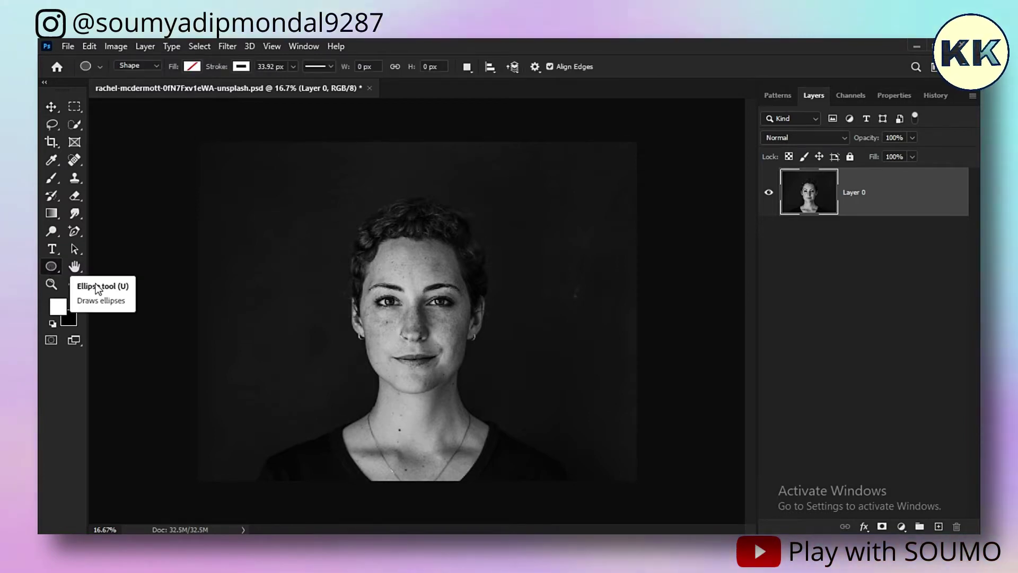
{"action": "left_click_drag", "start_coordinate": [338, 374], "coordinate": [505, 430]}
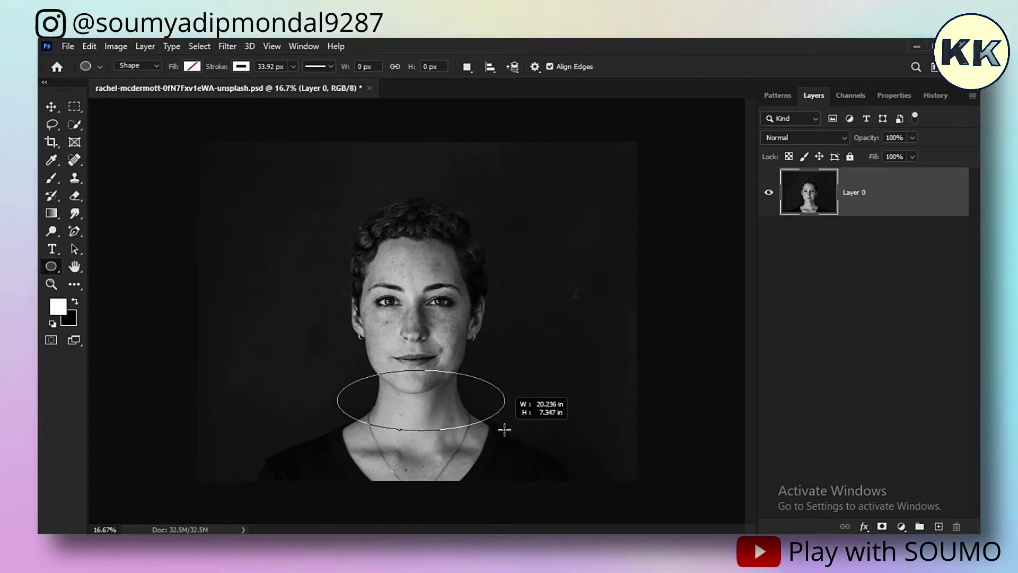
{"action": "left_click_drag", "start_coordinate": [505, 429], "coordinate": [499, 428]}
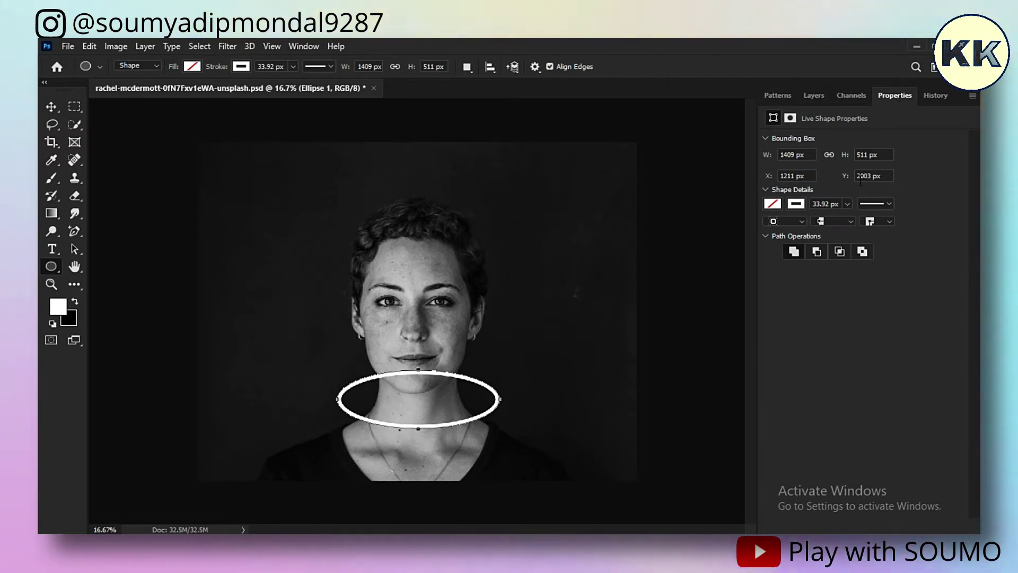
- Thicken the ring's white stroke to about 99.69 px
{"action": "left_click", "coordinate": [847, 205]}
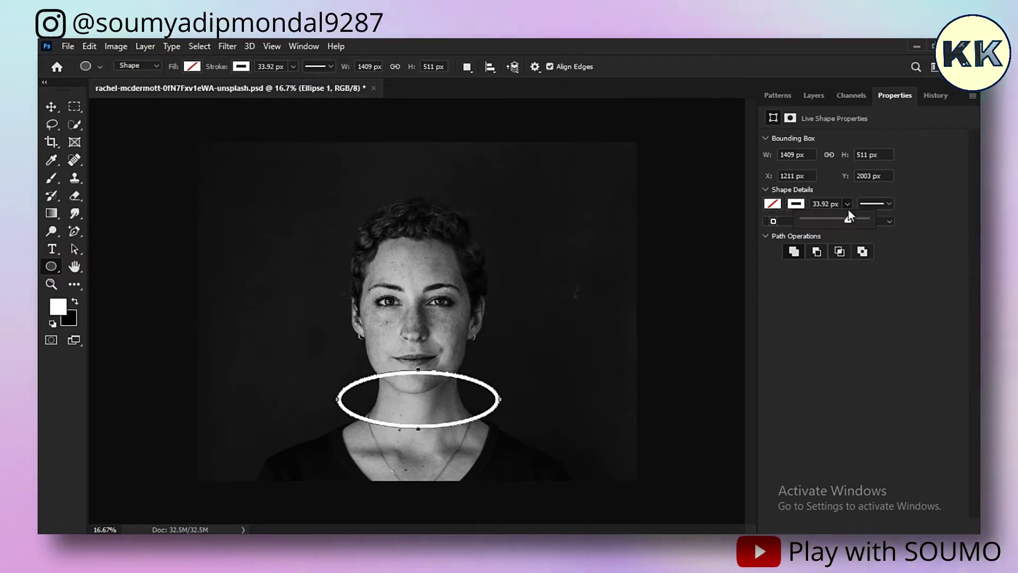
{"action": "left_click", "coordinate": [847, 217]}
{"action": "left_click_drag", "start_coordinate": [848, 216], "coordinate": [854, 217]}
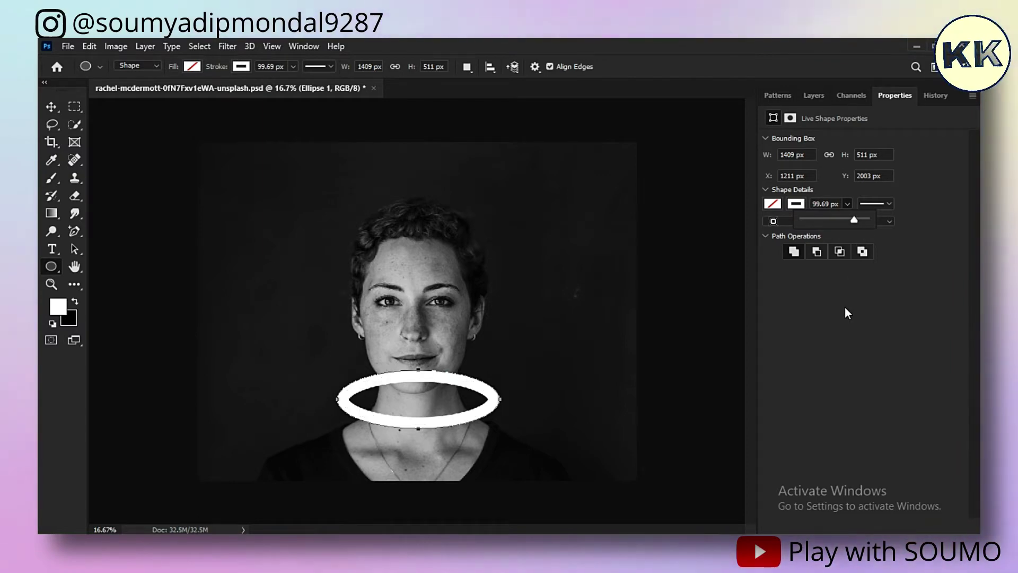
{"action": "left_click", "coordinate": [811, 98]}
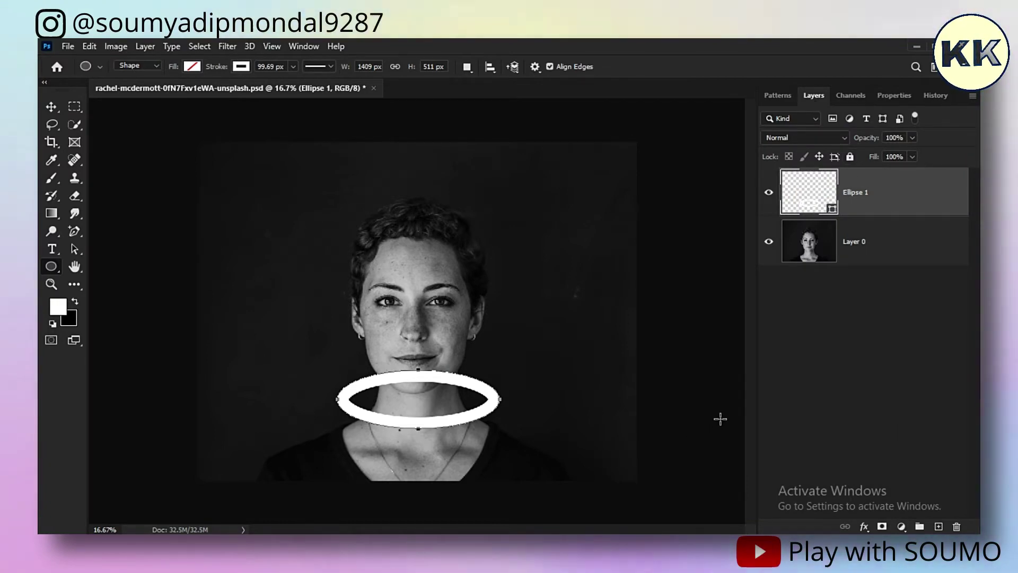
- Free-transform the ring two Shift+Up nudges higher and commit the move
{"action": "key", "text": "ctrl+t"}
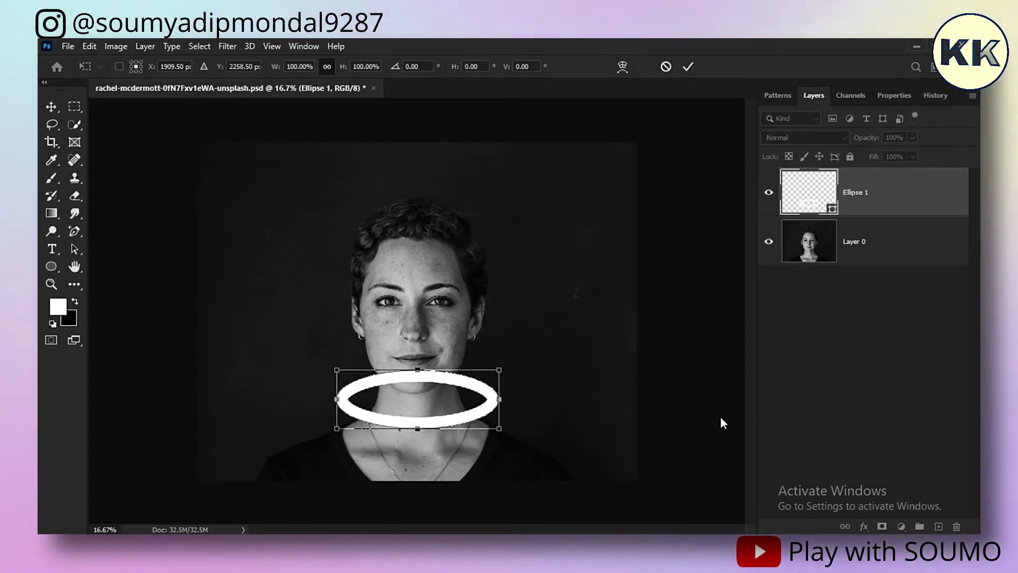
{"action": "key", "text": "shift+Up"}
{"action": "key", "text": "shift+Up"}
{"action": "key", "text": "shift+Up"}
{"action": "key", "text": "shift+Up"}
{"action": "key", "text": "shift+Up"}
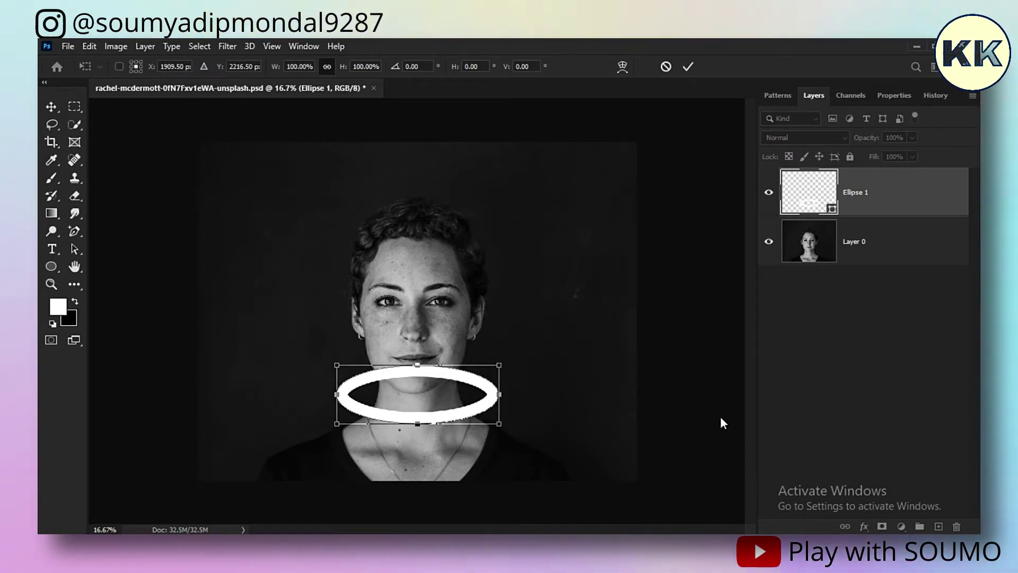
{"action": "key", "text": "shift+Up"}
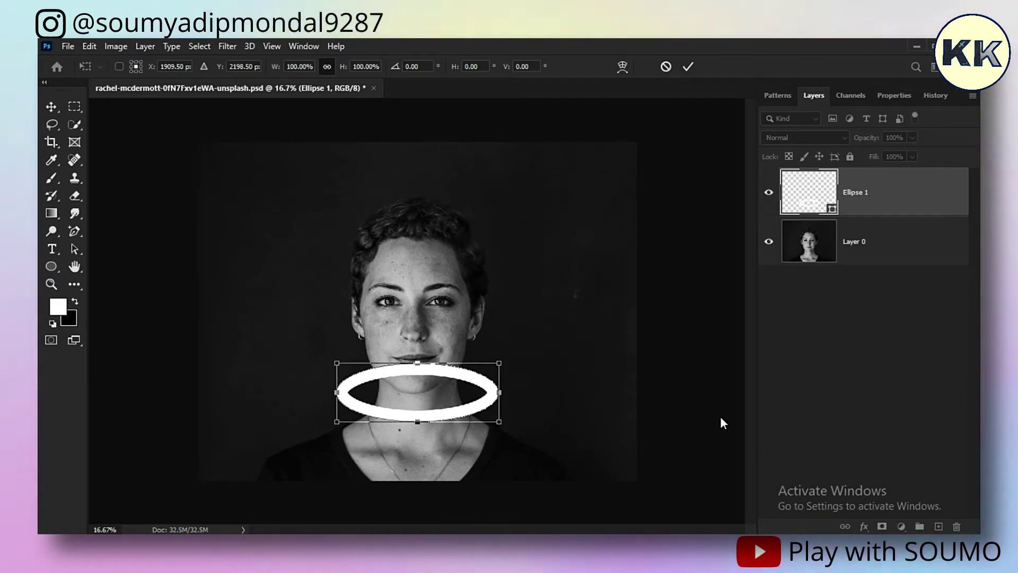
{"action": "key", "text": "Return"}
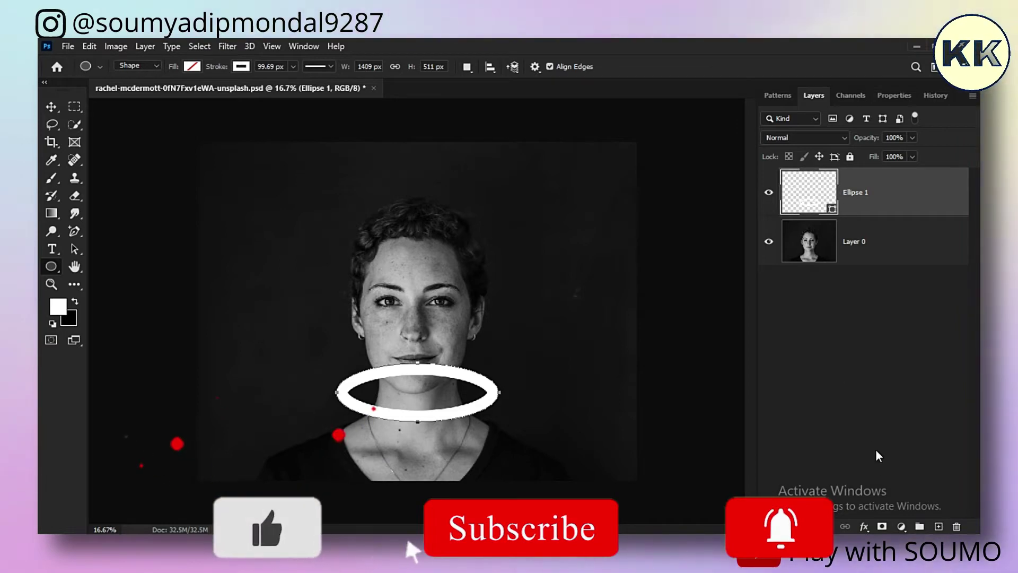
- Mask Ellipse 1 and paint out the ring's back arc with a soft black brush
{"action": "left_click", "coordinate": [883, 526]}
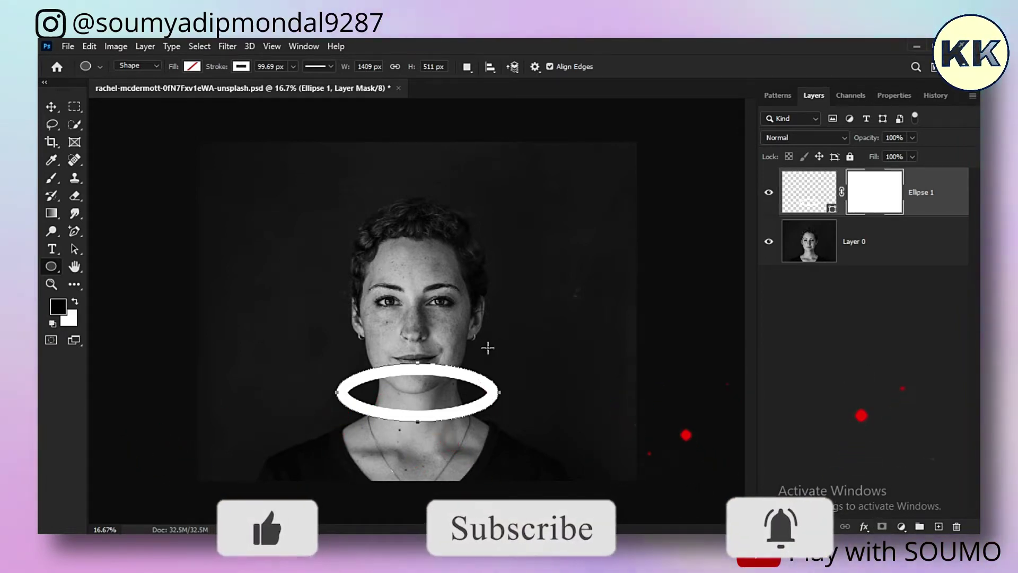
{"action": "left_click", "coordinate": [49, 179]}
{"action": "right_click", "coordinate": [412, 289]}
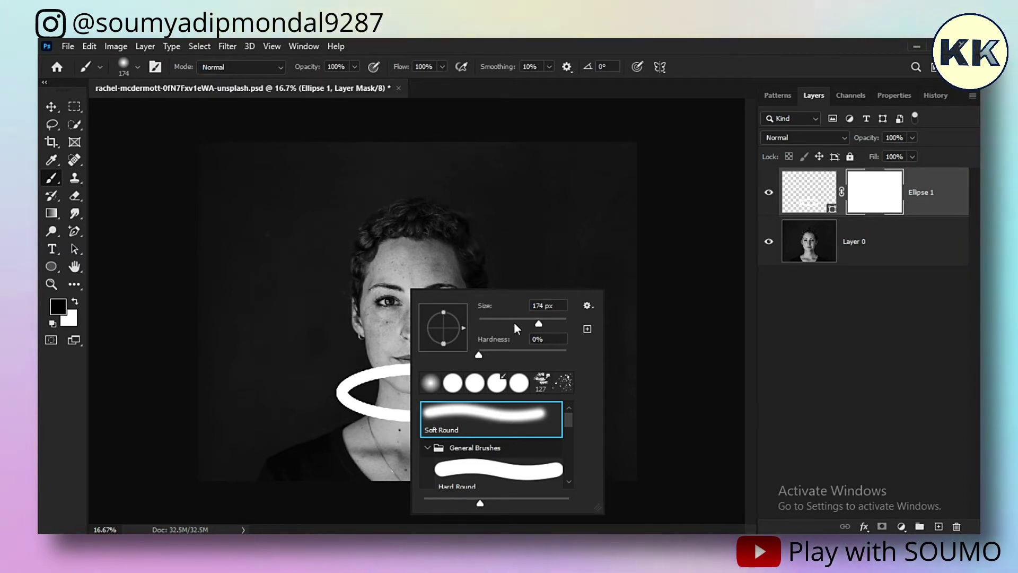
{"action": "left_click", "coordinate": [390, 371]}
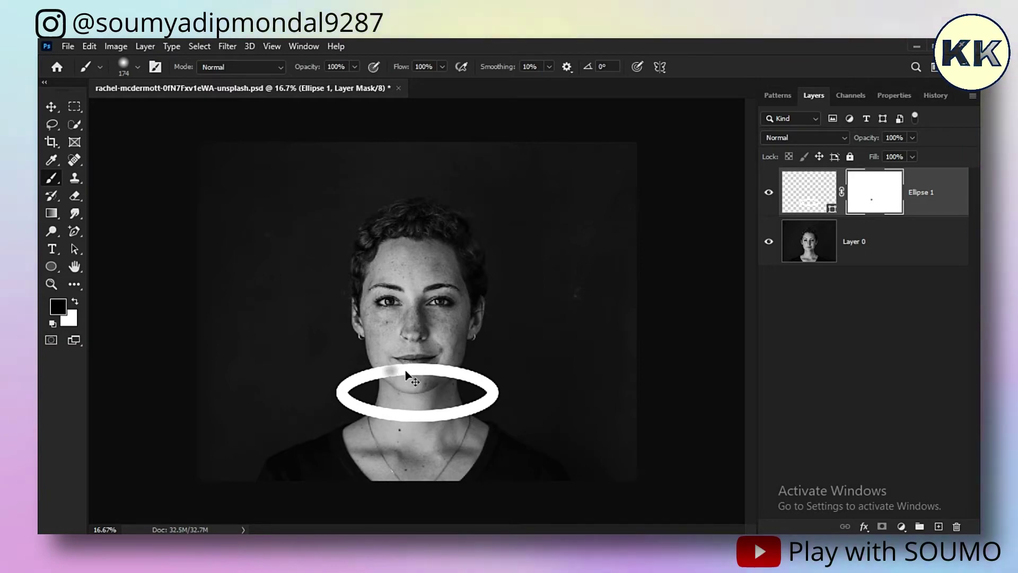
{"action": "key", "text": "ctrl+plus"}
{"action": "mouse_move", "coordinate": [406, 371]}
{"action": "left_mouse_down"}
{"action": "mouse_move", "coordinate": [366, 389]}
{"action": "mouse_move", "coordinate": [471, 396]}
{"action": "left_mouse_up"}
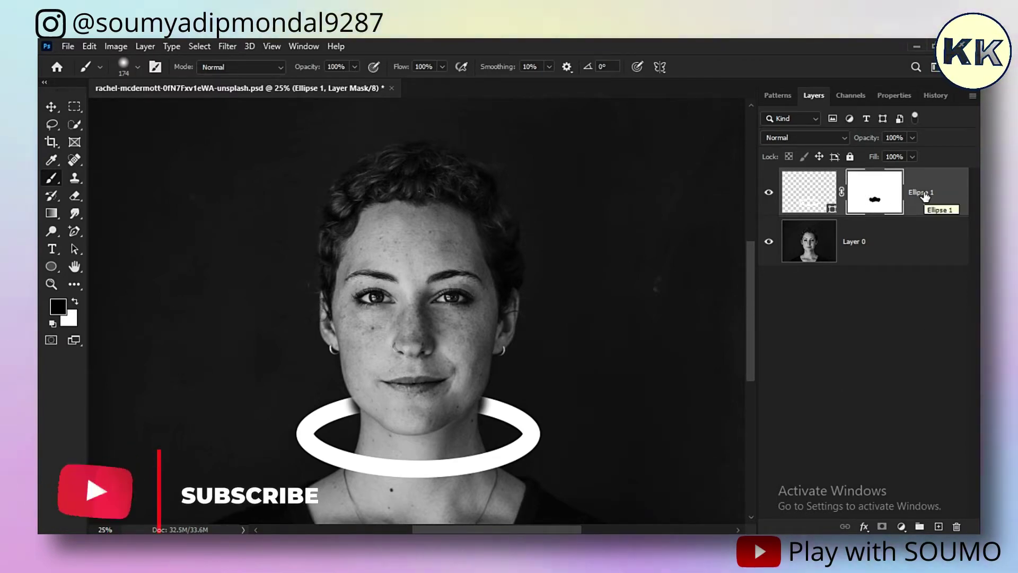
- Give Ellipse 1 a white Outer Glow at 39% opacity, 22% spread, 46 px size
{"action": "right_click", "coordinate": [924, 196]}
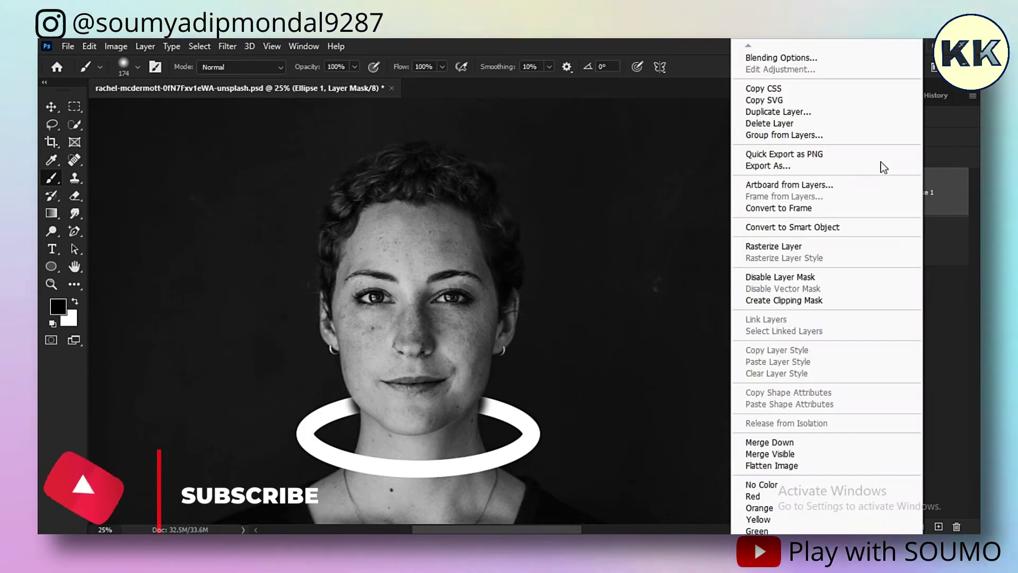
{"action": "left_click", "coordinate": [749, 56]}
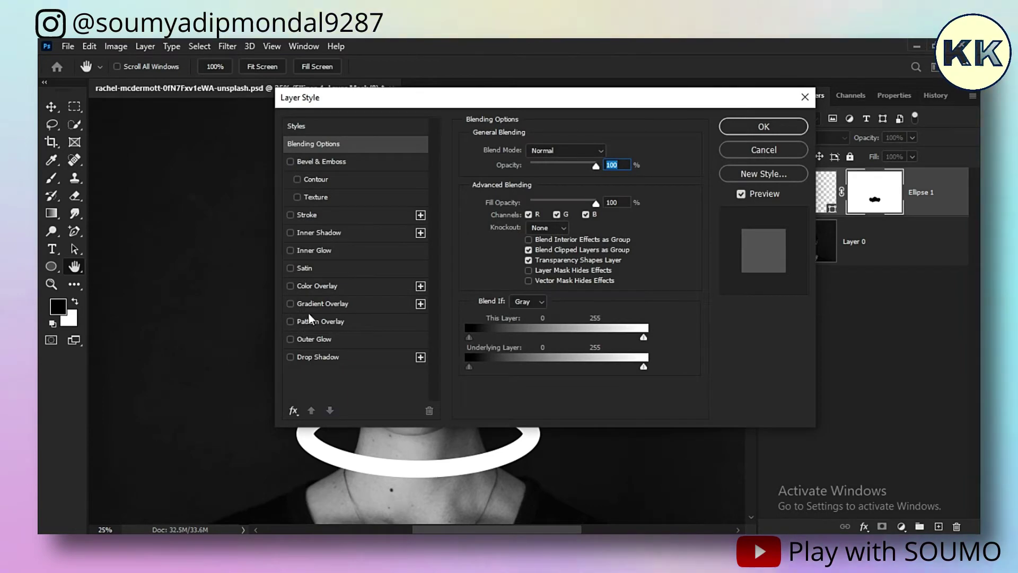
{"action": "left_click", "coordinate": [291, 339]}
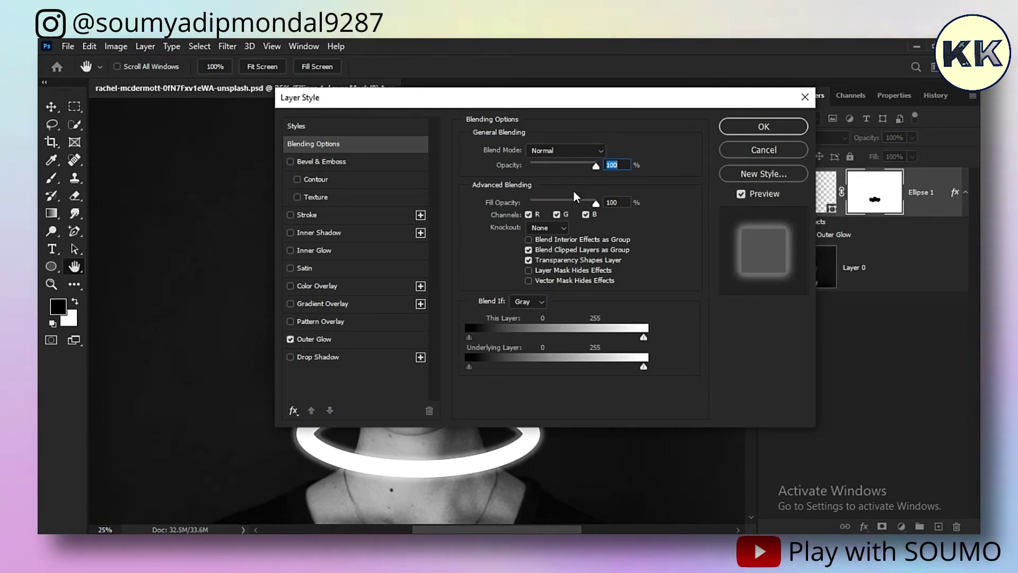
{"action": "left_click", "coordinate": [356, 340]}
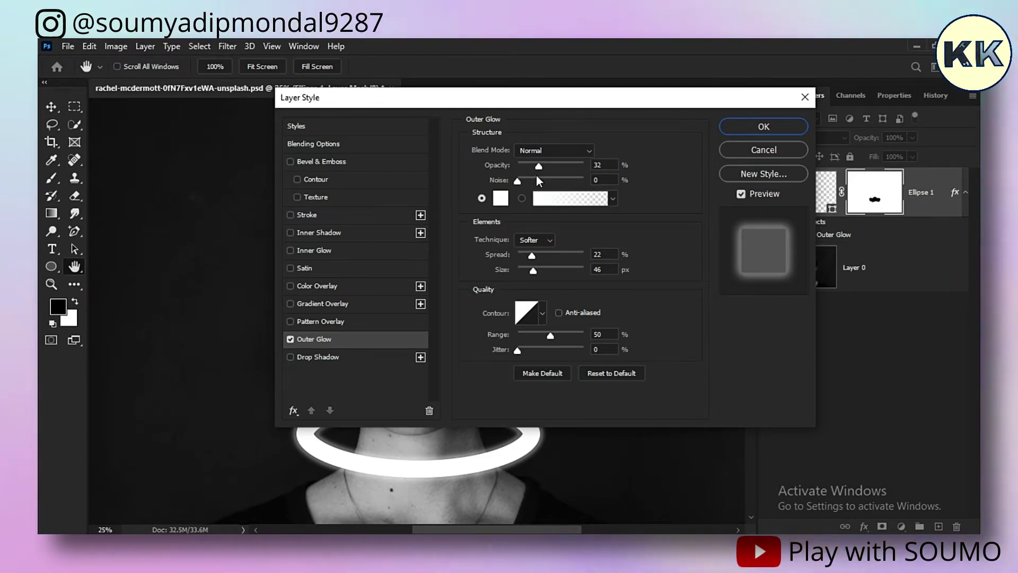
{"action": "left_click_drag", "start_coordinate": [603, 97], "coordinate": [765, 96]}
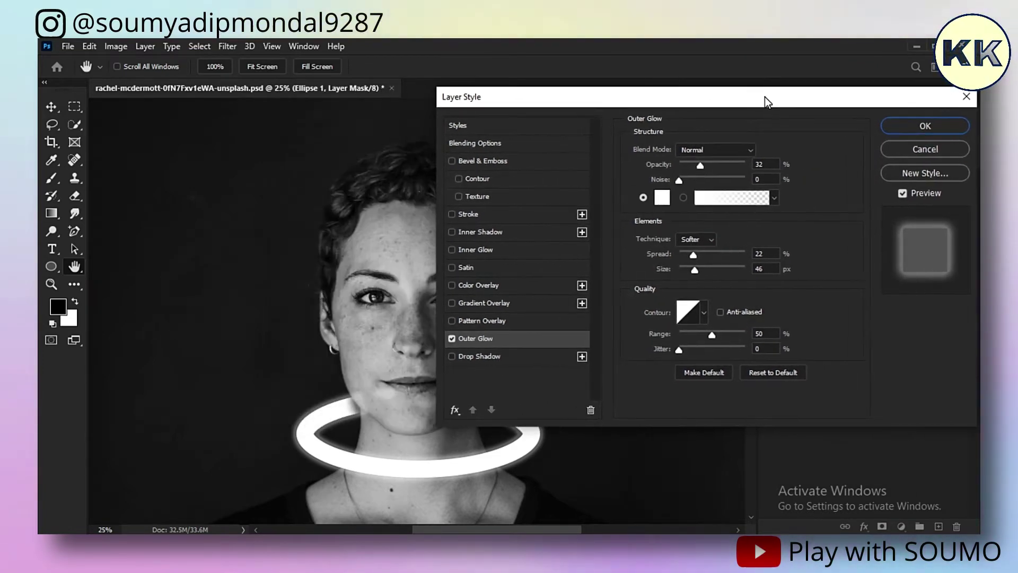
{"action": "left_click_drag", "start_coordinate": [701, 164], "coordinate": [706, 164]}
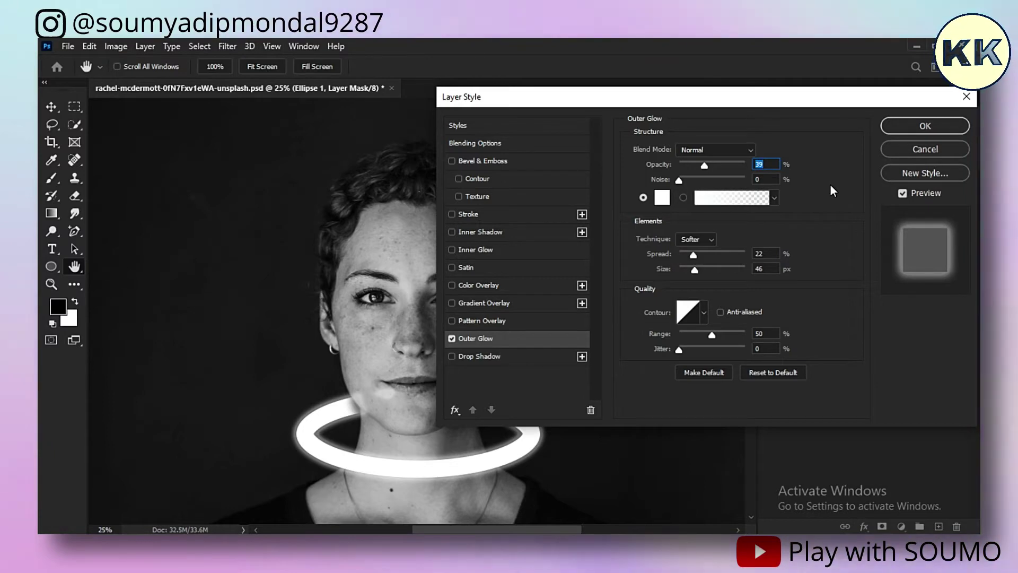
{"action": "left_click", "coordinate": [925, 126]}
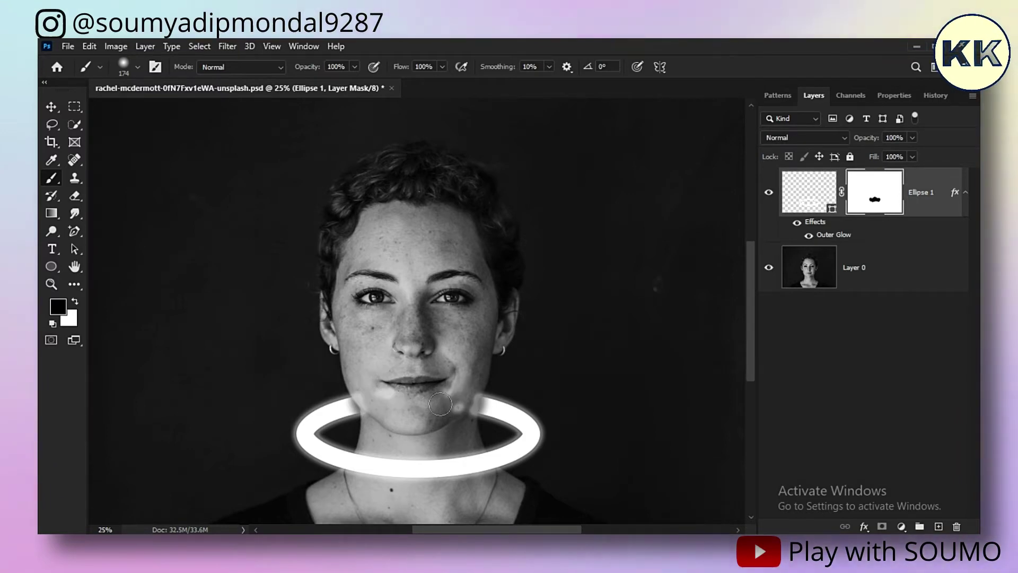
- Paint out glow spilling onto the chin on the ring's mask with a Hard Round brush
{"action": "right_click", "coordinate": [429, 372]}
{"action": "left_click", "coordinate": [509, 493]}
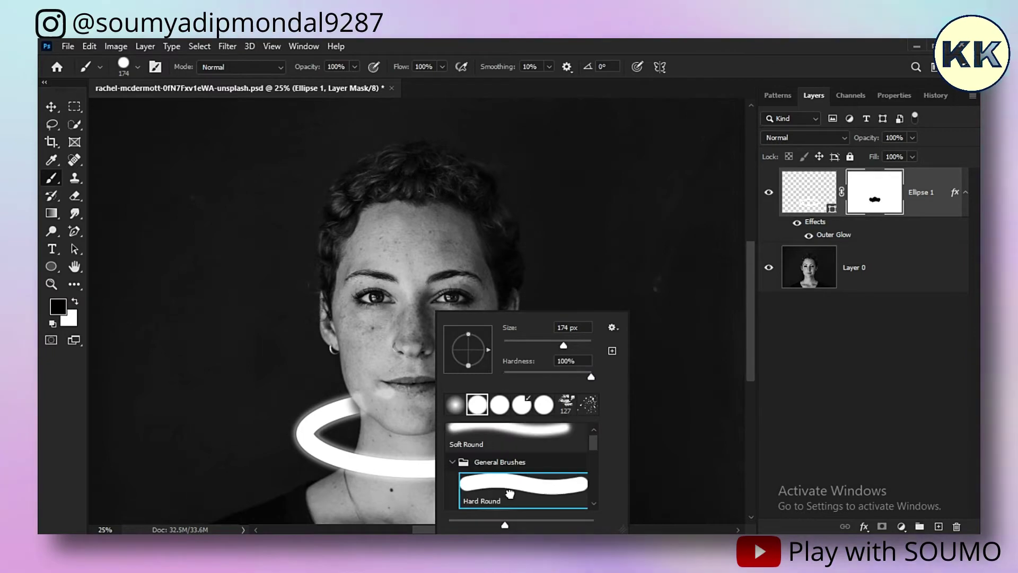
{"action": "key", "text": "Return"}
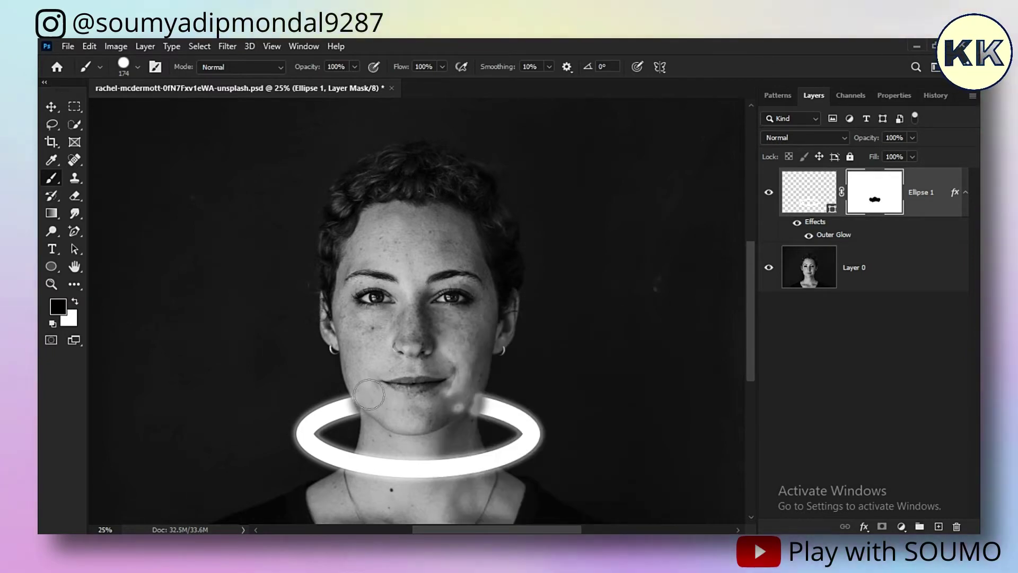
{"action": "left_click_drag", "start_coordinate": [369, 394], "coordinate": [459, 399]}
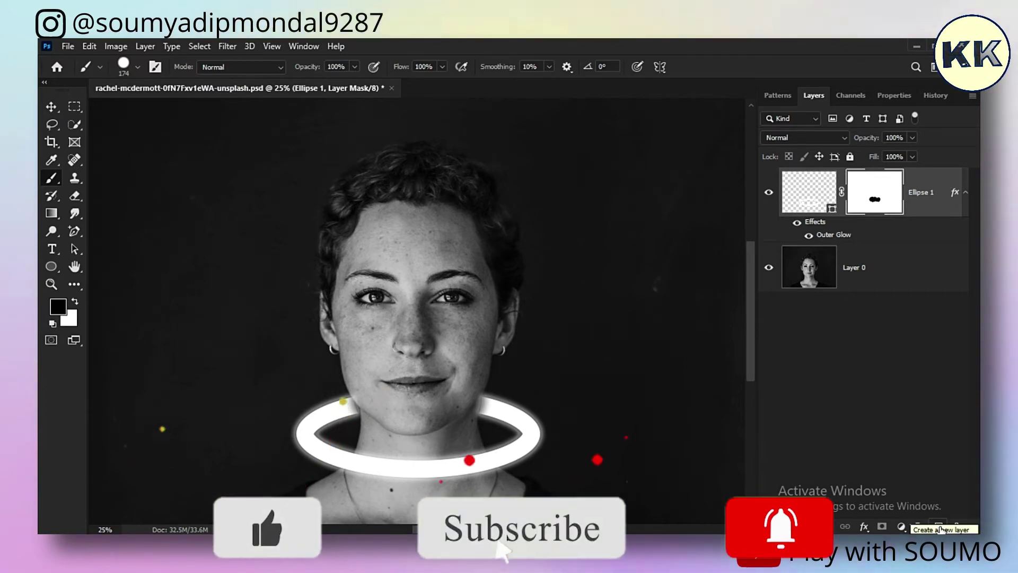
- Create empty Layer 1 with white foreground and test a faint low-opacity brush stroke
{"action": "left_click", "coordinate": [939, 526]}
{"action": "key", "text": "x"}
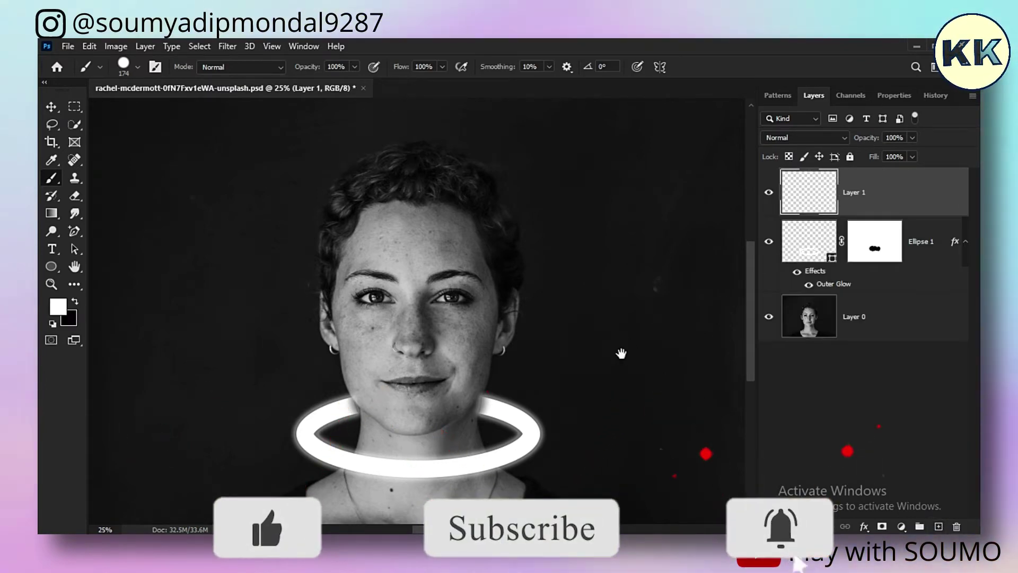
{"action": "key", "text": "ctrl+minus"}
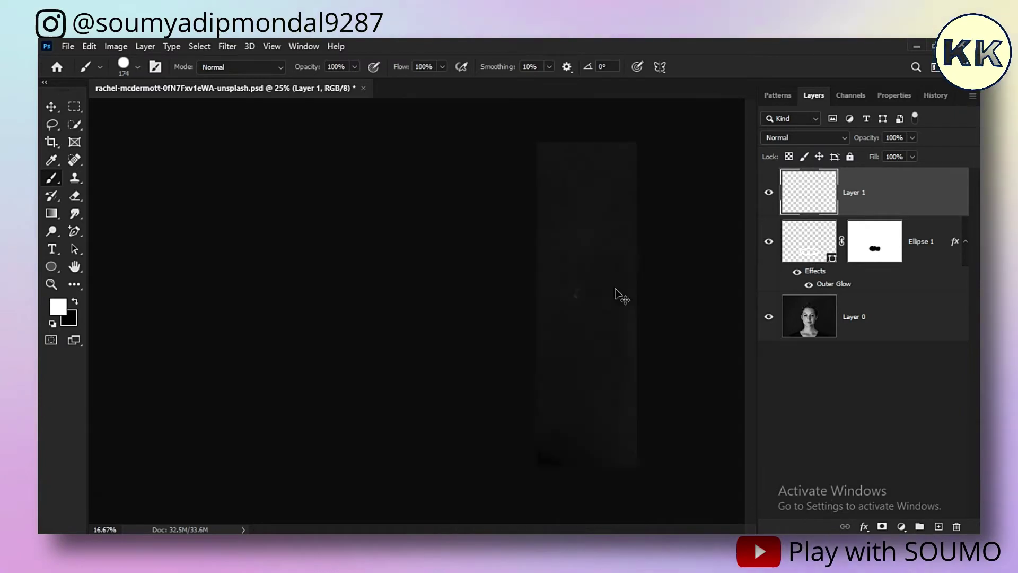
{"action": "key", "text": "ctrl+plus"}
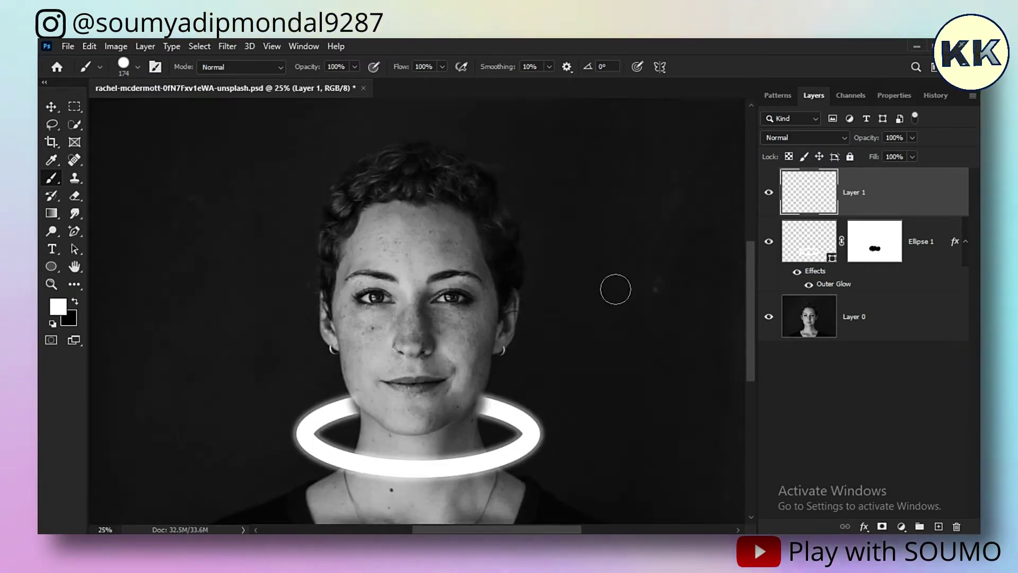
{"action": "scroll", "coordinate": [615, 289], "scroll_direction": "down", "scroll_amount": 5}
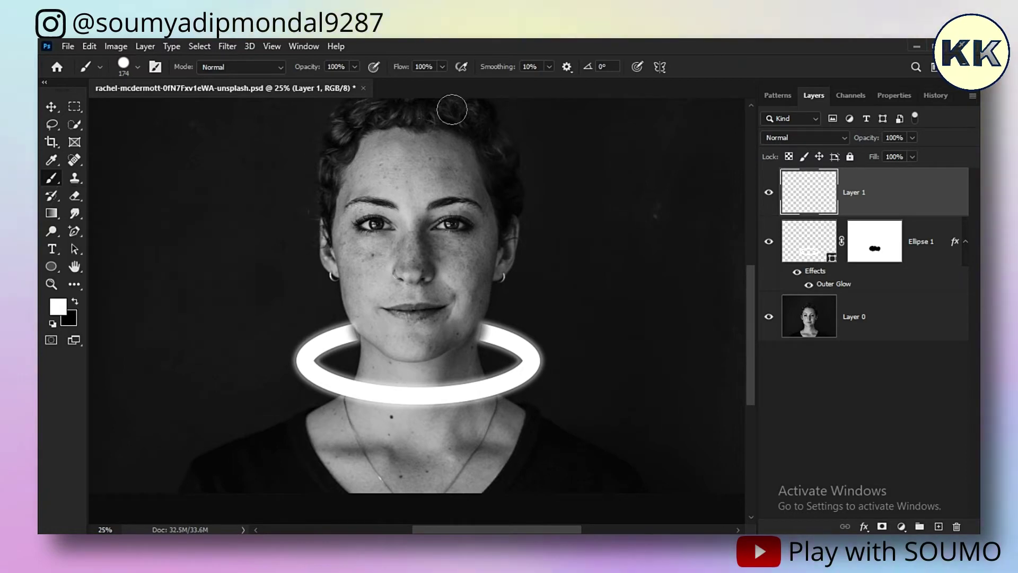
{"action": "left_click", "coordinate": [355, 68]}
{"action": "left_click_drag", "start_coordinate": [352, 83], "coordinate": [305, 97]}
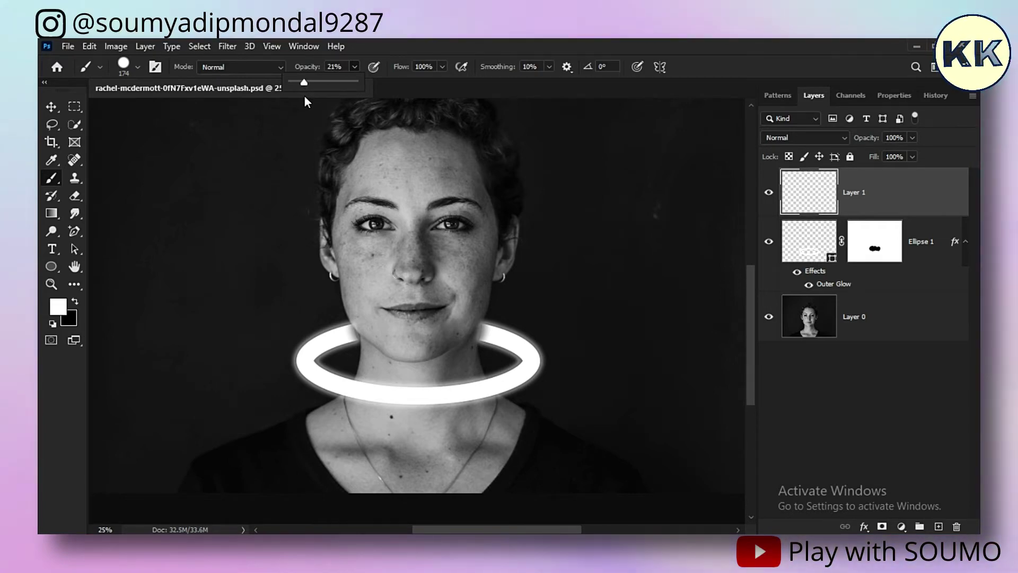
{"action": "left_click", "coordinate": [342, 333]}
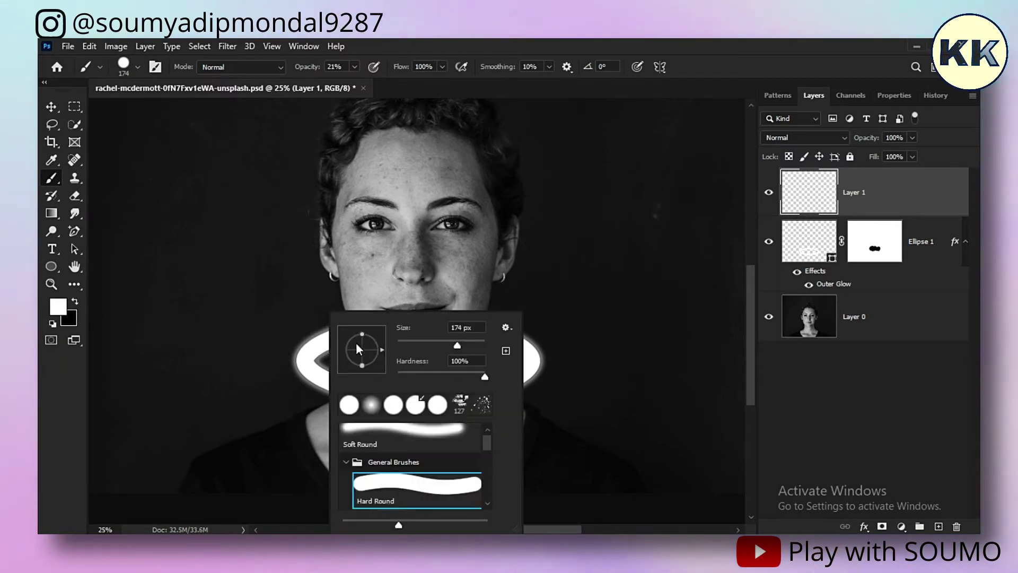
- Paint soft white glow with the Soft Round brush over the ring's left side and chin
{"action": "left_click", "coordinate": [405, 433]}
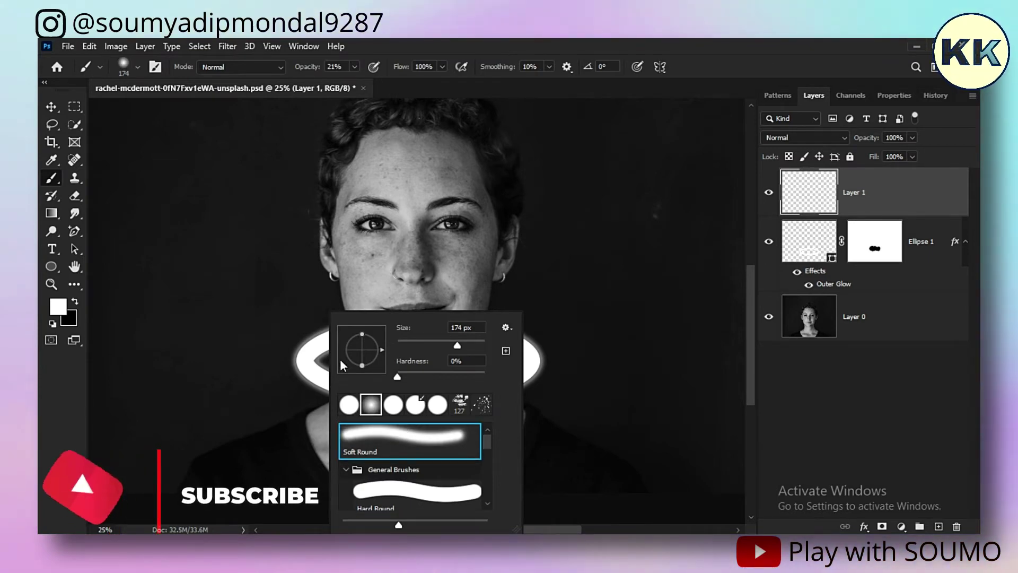
{"action": "left_click", "coordinate": [311, 337]}
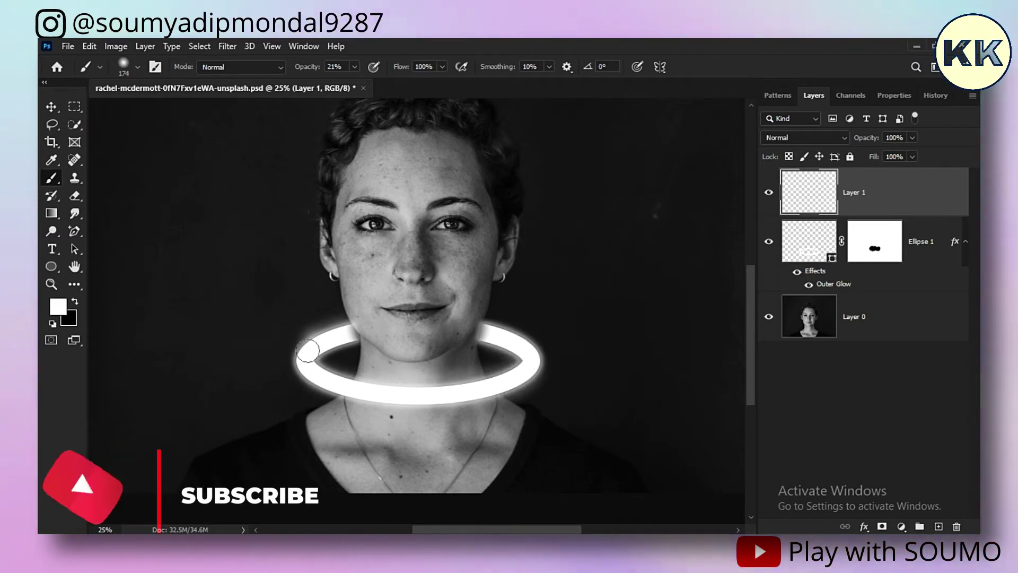
{"action": "left_click_drag", "start_coordinate": [297, 360], "coordinate": [349, 393]}
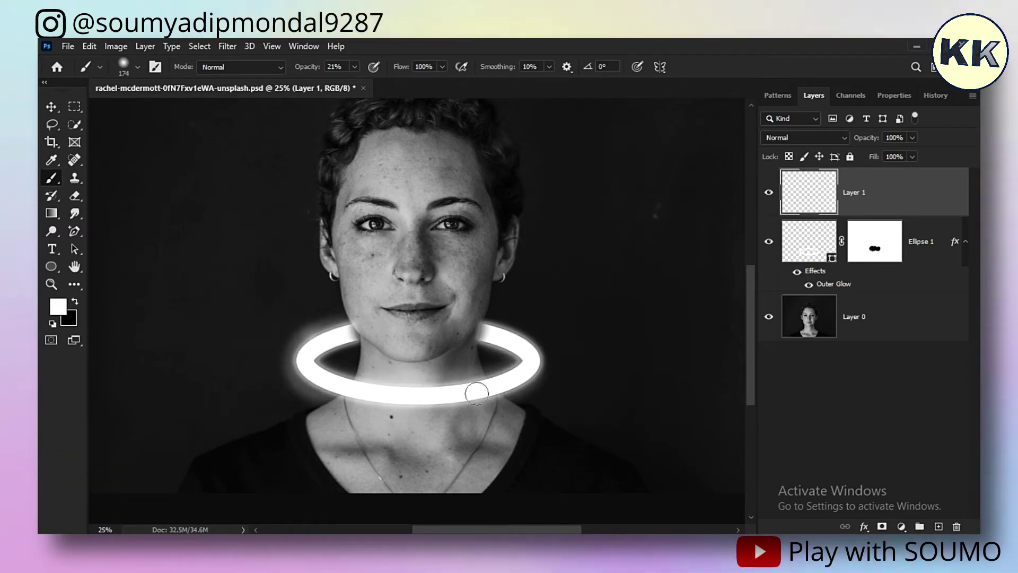
{"action": "left_click_drag", "start_coordinate": [483, 327], "coordinate": [437, 347]}
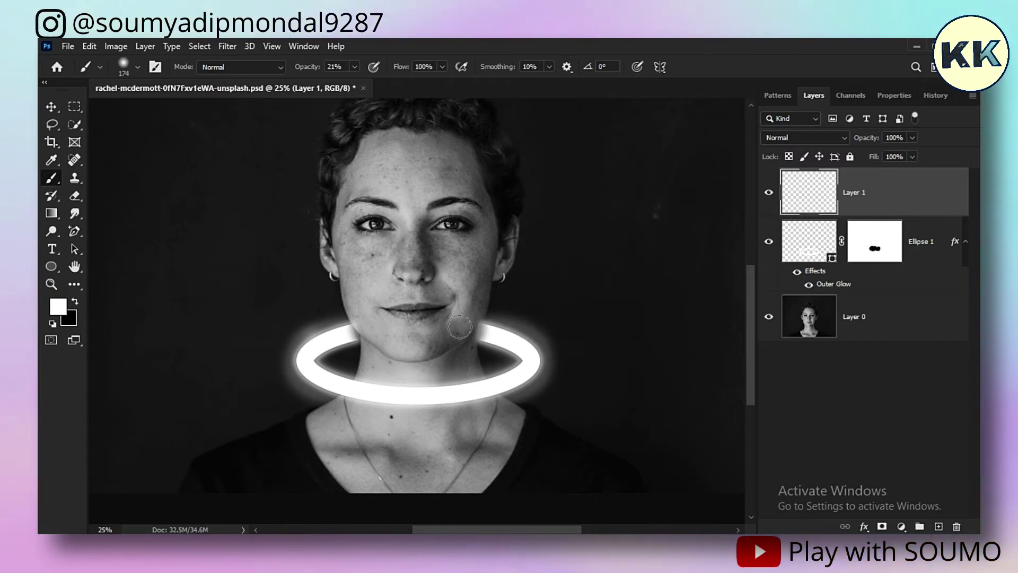
- Retune the glow brush, ending at 10% opacity and 369 px size
{"action": "left_click", "coordinate": [354, 67]}
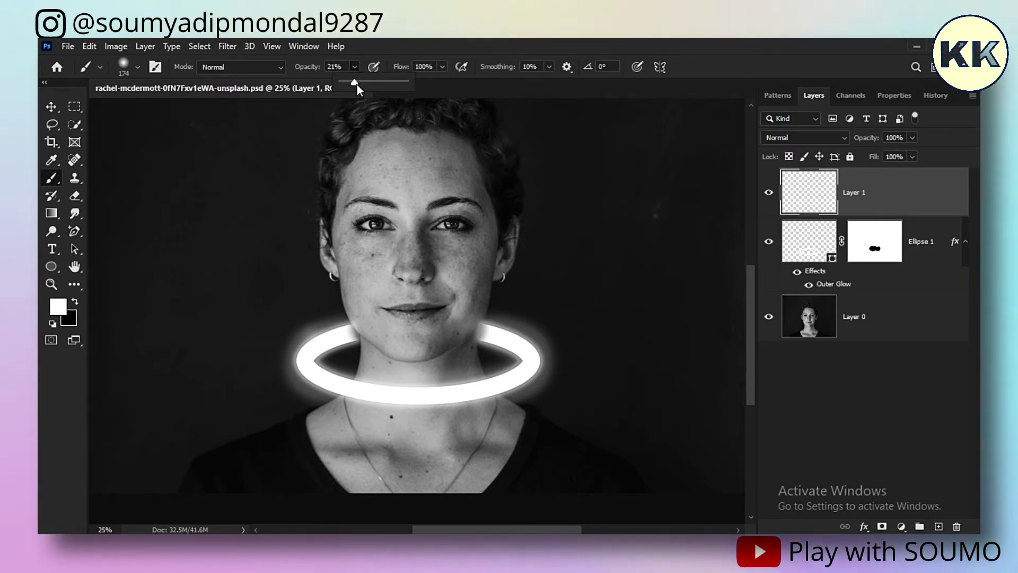
{"action": "left_click_drag", "start_coordinate": [352, 85], "coordinate": [345, 85]}
{"action": "right_click", "coordinate": [479, 284]}
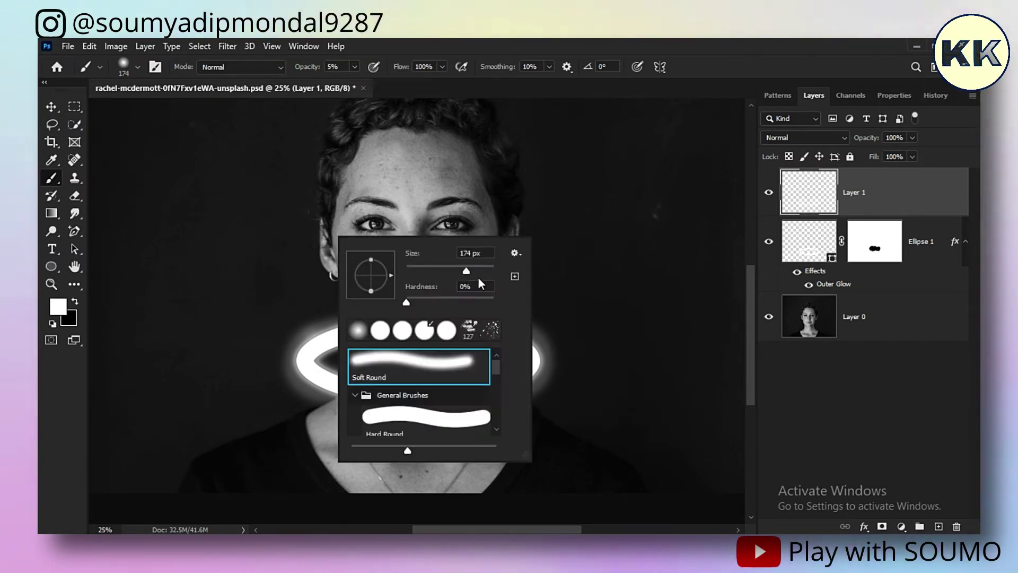
{"action": "left_click_drag", "start_coordinate": [482, 271], "coordinate": [486, 270]}
{"action": "key", "text": "Return"}
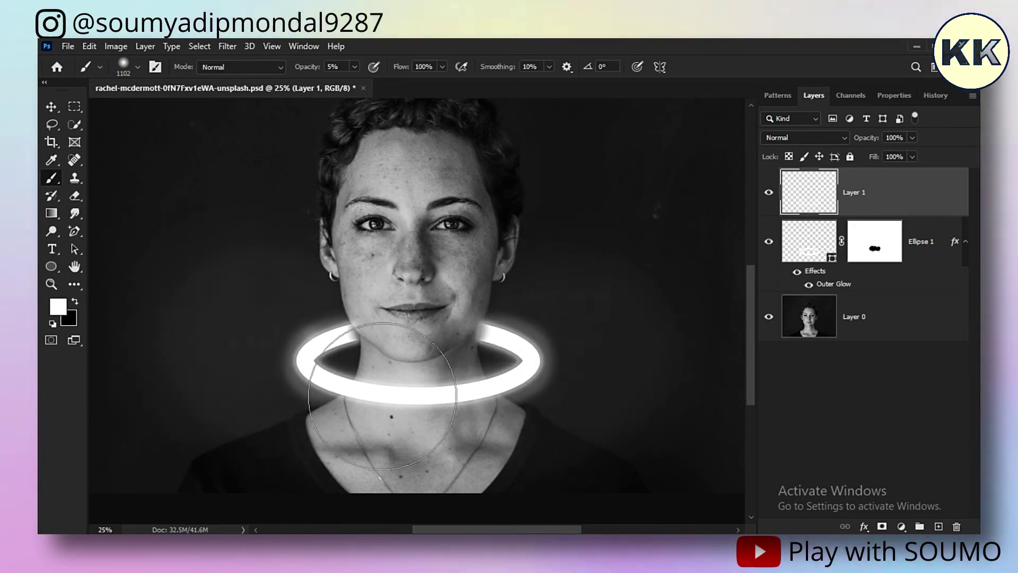
{"action": "left_click", "coordinate": [355, 66]}
{"action": "left_click_drag", "start_coordinate": [351, 83], "coordinate": [358, 84]}
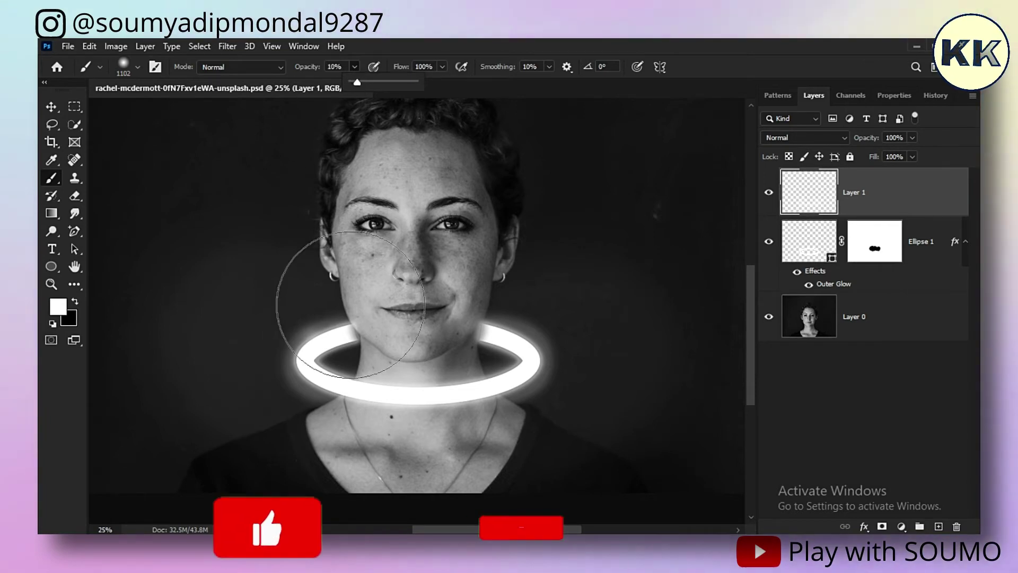
{"action": "right_click", "coordinate": [357, 303]}
{"action": "left_click_drag", "start_coordinate": [498, 334], "coordinate": [467, 334]}
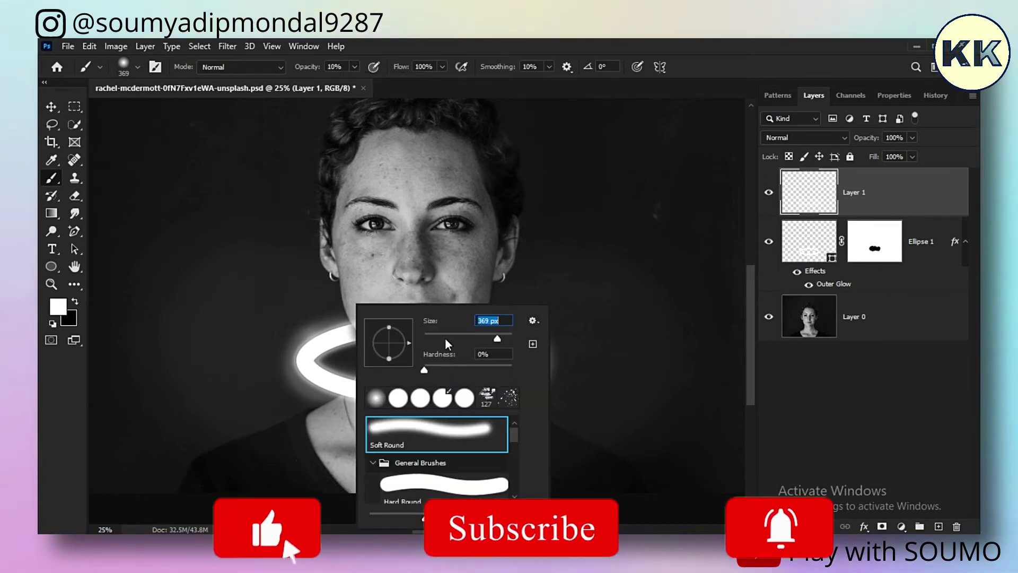
{"action": "key", "text": "Return"}
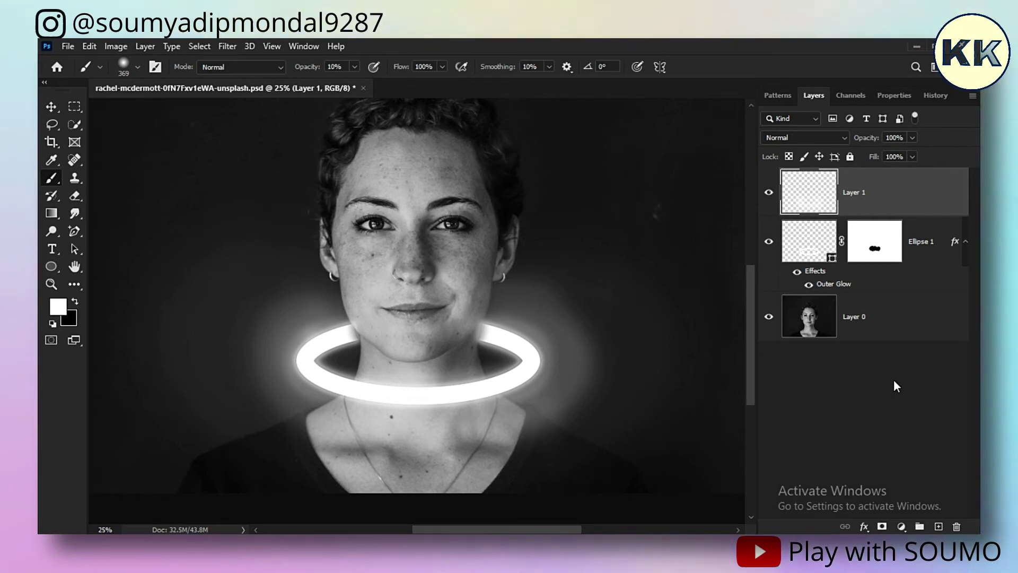
- Add a Color Lookup adjustment layer using Crisp_Warm.look for a warm sepia tone
{"action": "left_click", "coordinate": [902, 527]}
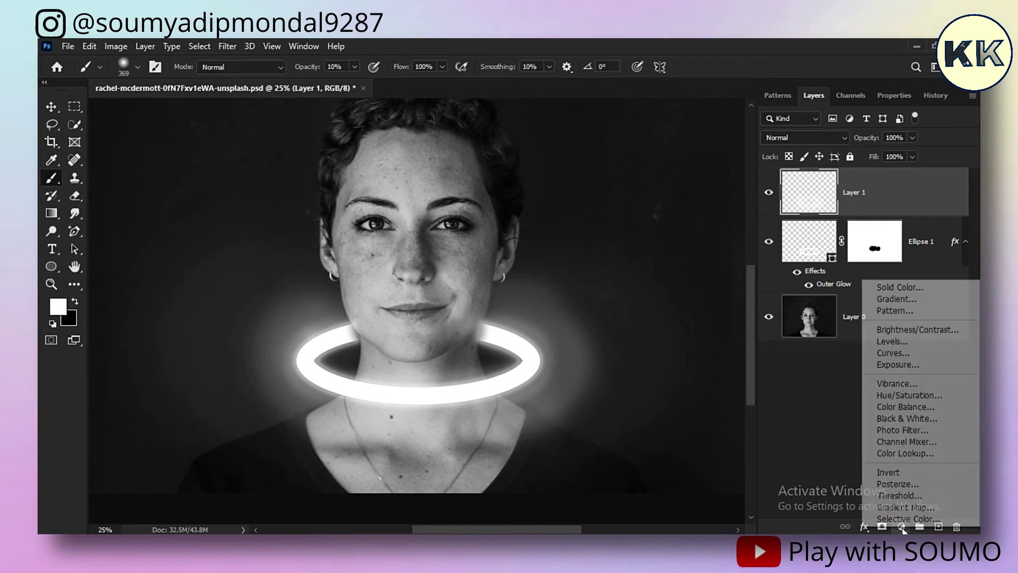
{"action": "left_click", "coordinate": [913, 454]}
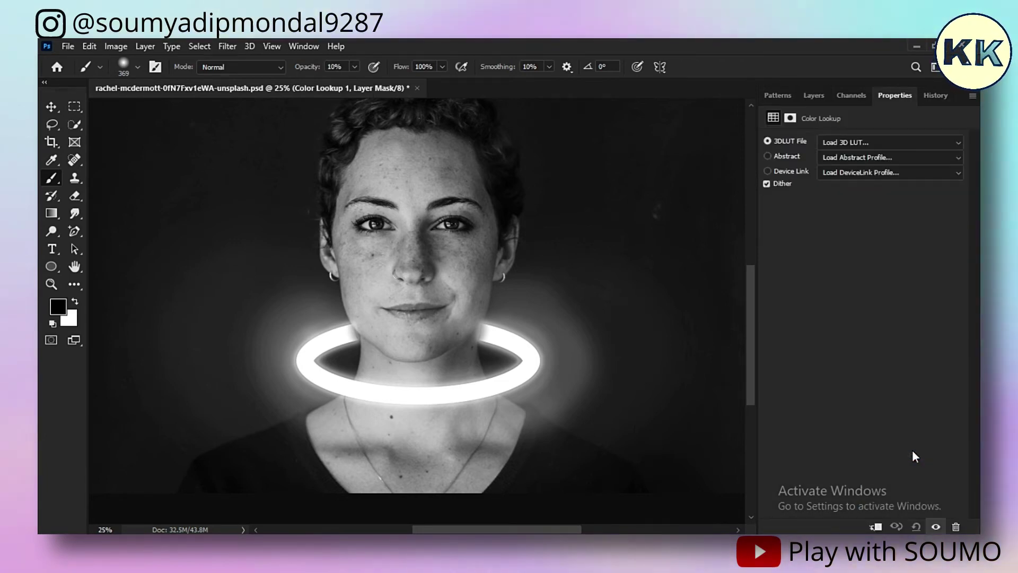
{"action": "left_click", "coordinate": [852, 142]}
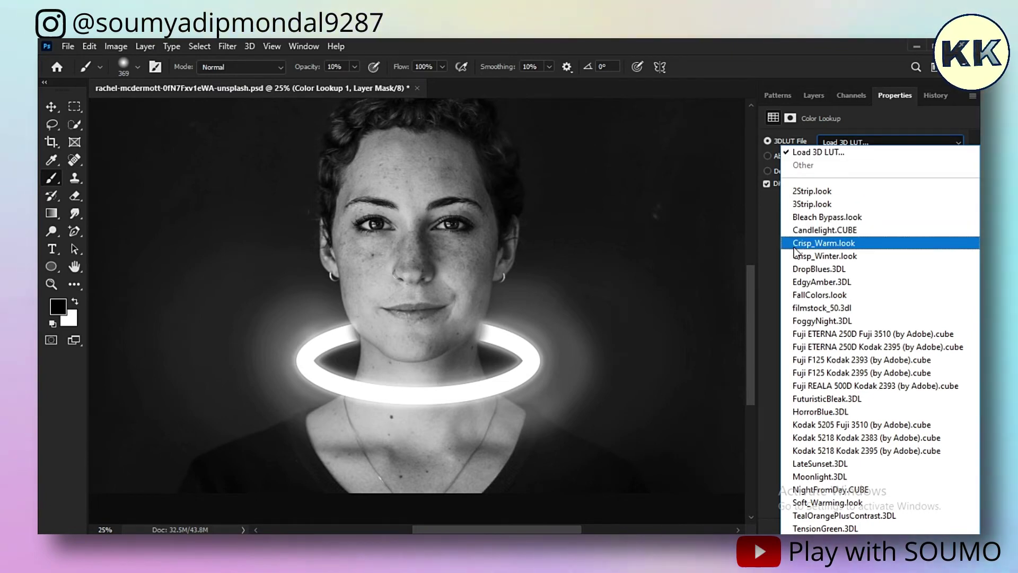
{"action": "left_click", "coordinate": [850, 244]}
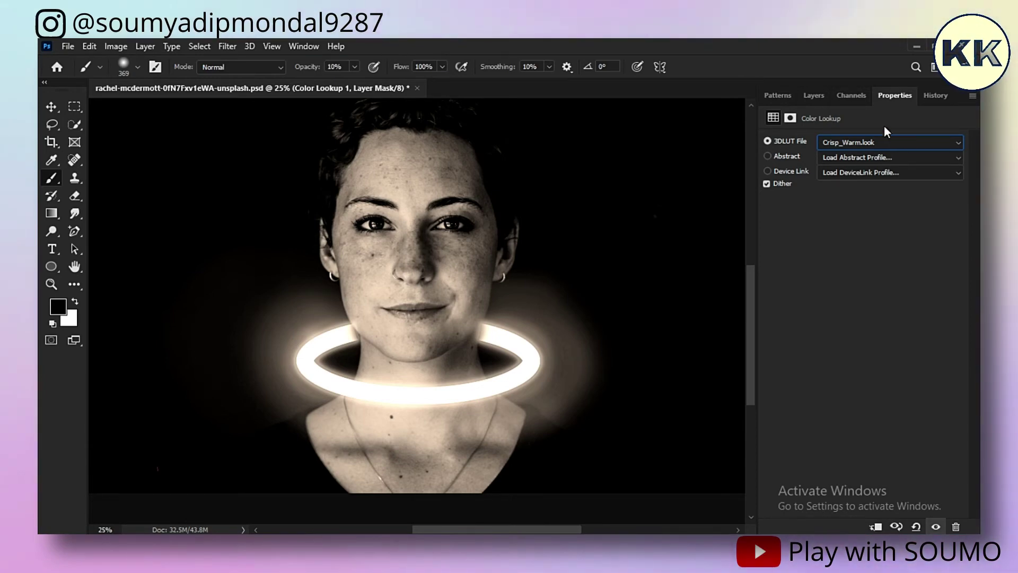
- Lower the Color Lookup 1 layer's opacity to 50%
{"action": "left_click", "coordinate": [814, 96]}
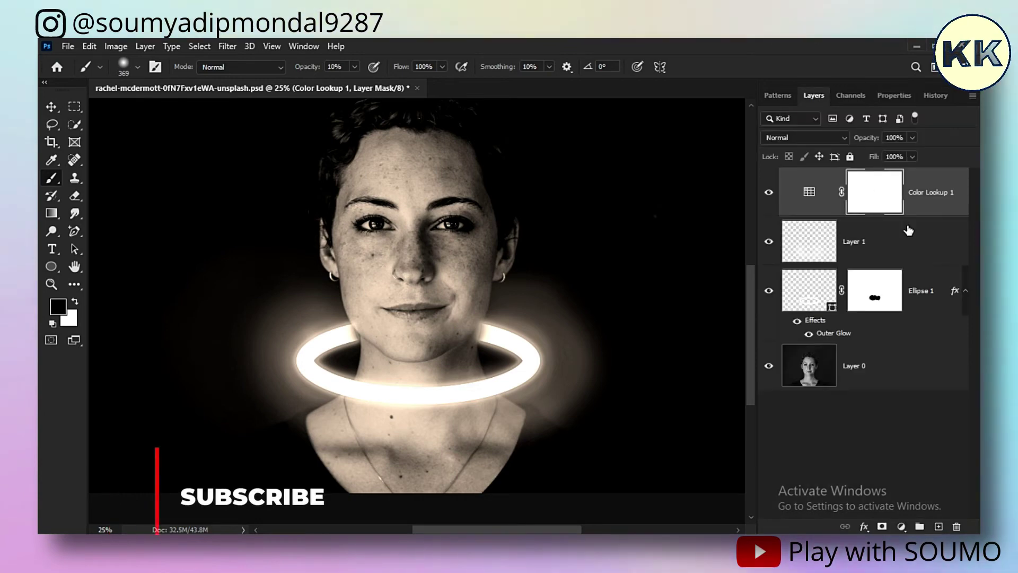
{"action": "left_click", "coordinate": [912, 156]}
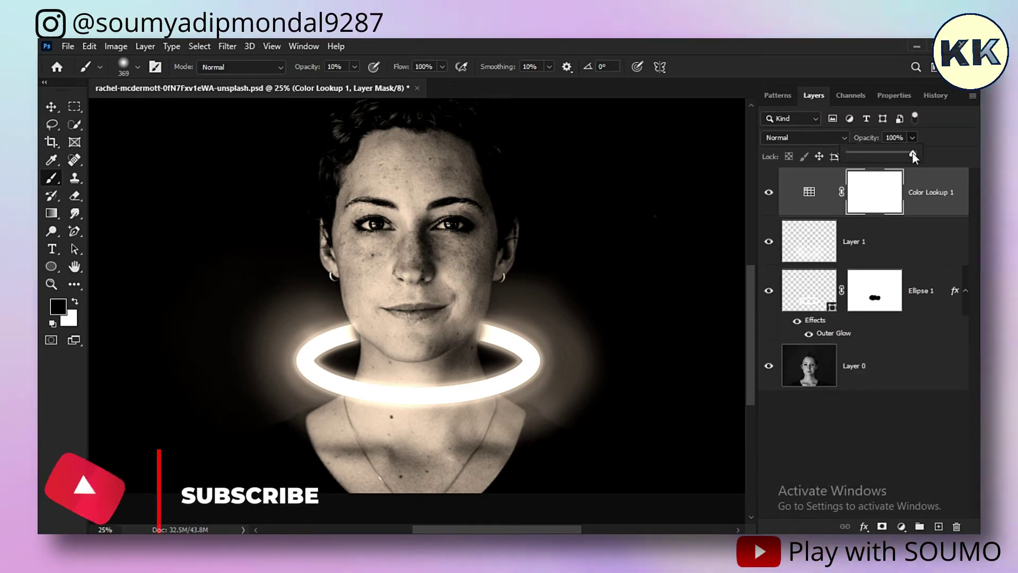
{"action": "left_click_drag", "start_coordinate": [912, 154], "coordinate": [882, 163]}
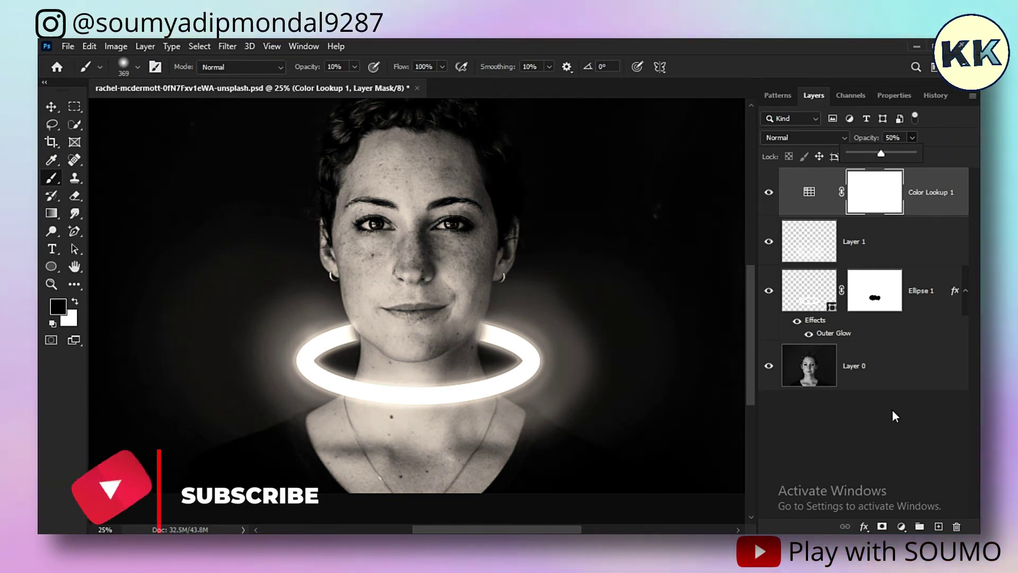
{"action": "left_click", "coordinate": [853, 303]}
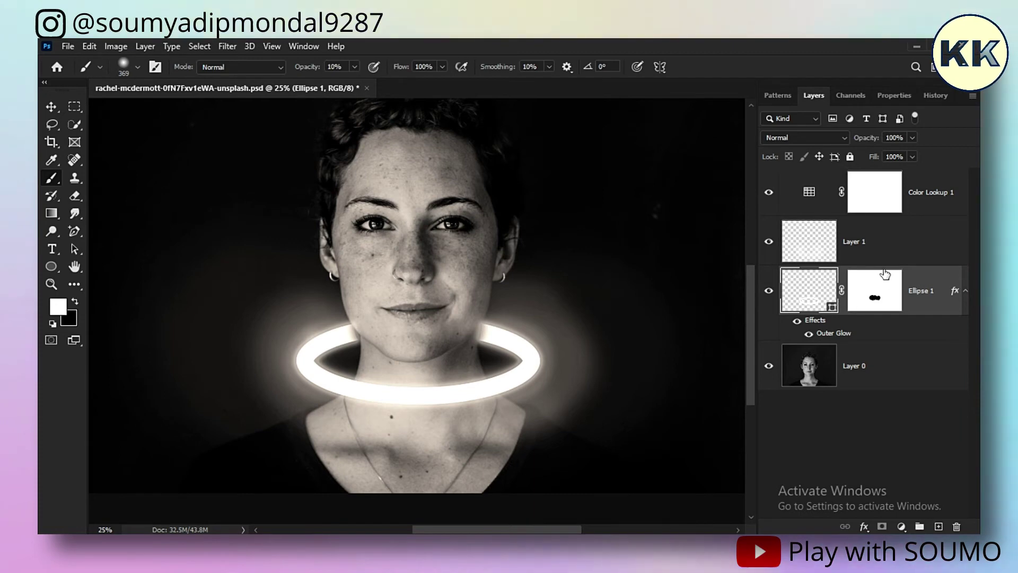
- On Layer 1, set the soft round brush to 6% opacity and 1102 px
{"action": "left_click", "coordinate": [889, 238]}
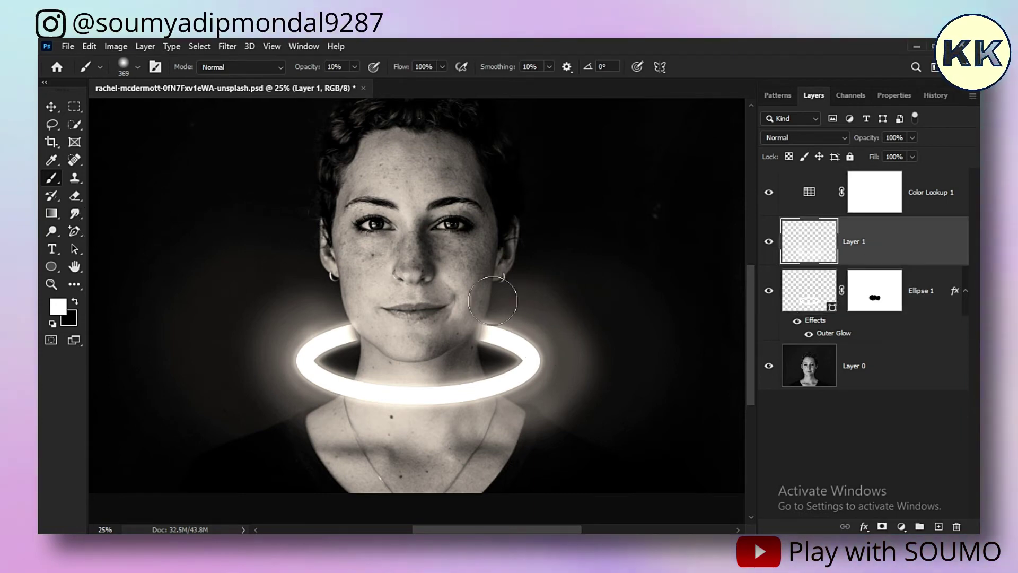
{"action": "left_click", "coordinate": [354, 67]}
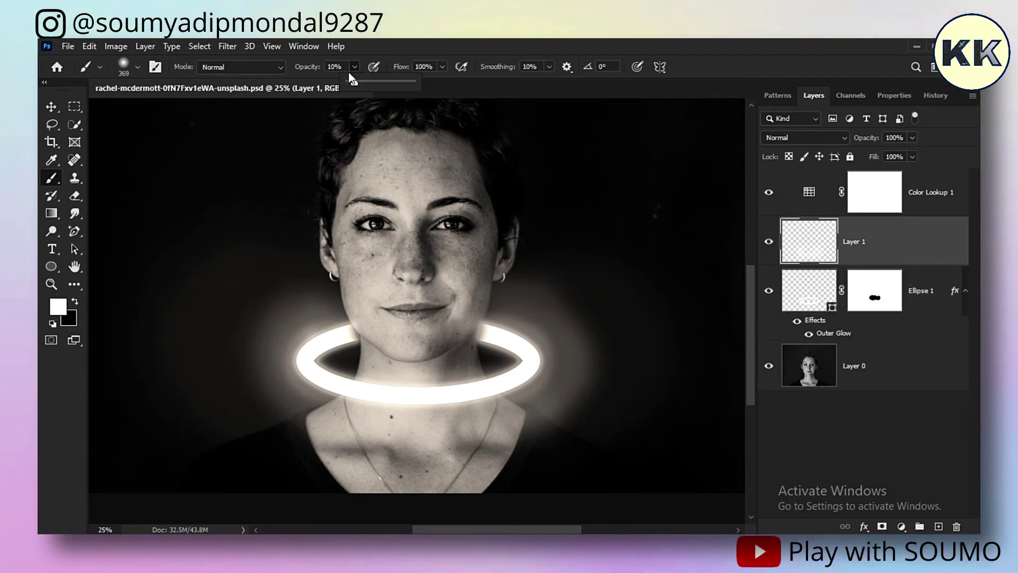
{"action": "left_click_drag", "start_coordinate": [354, 84], "coordinate": [361, 84]}
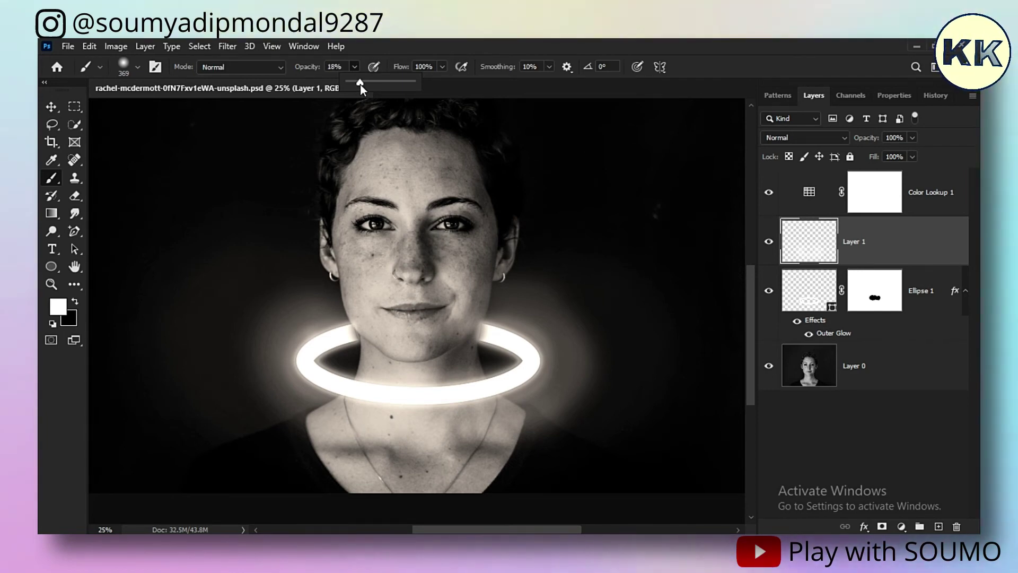
{"action": "left_click_drag", "start_coordinate": [360, 84], "coordinate": [353, 84]}
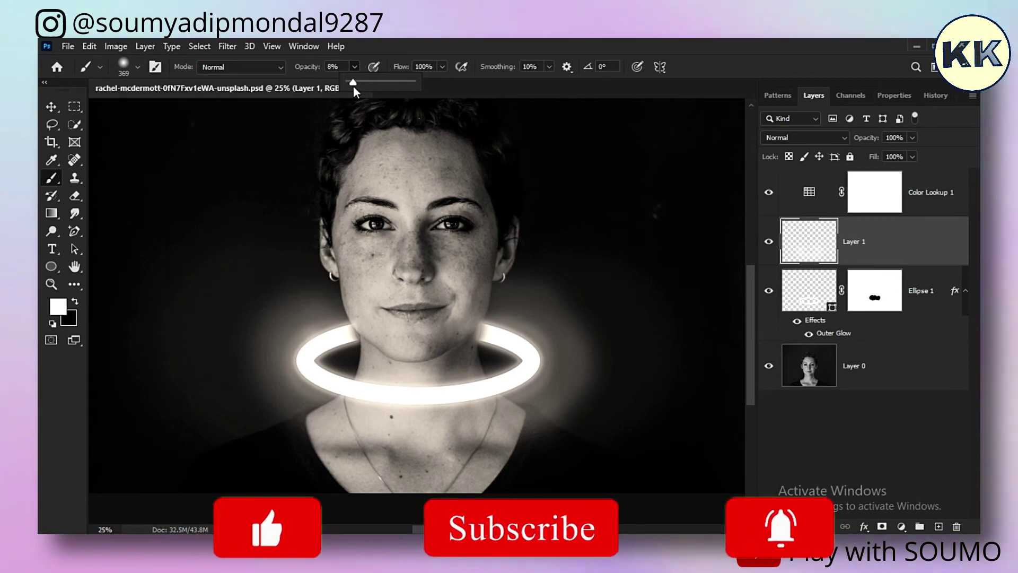
{"action": "right_click", "coordinate": [574, 273]}
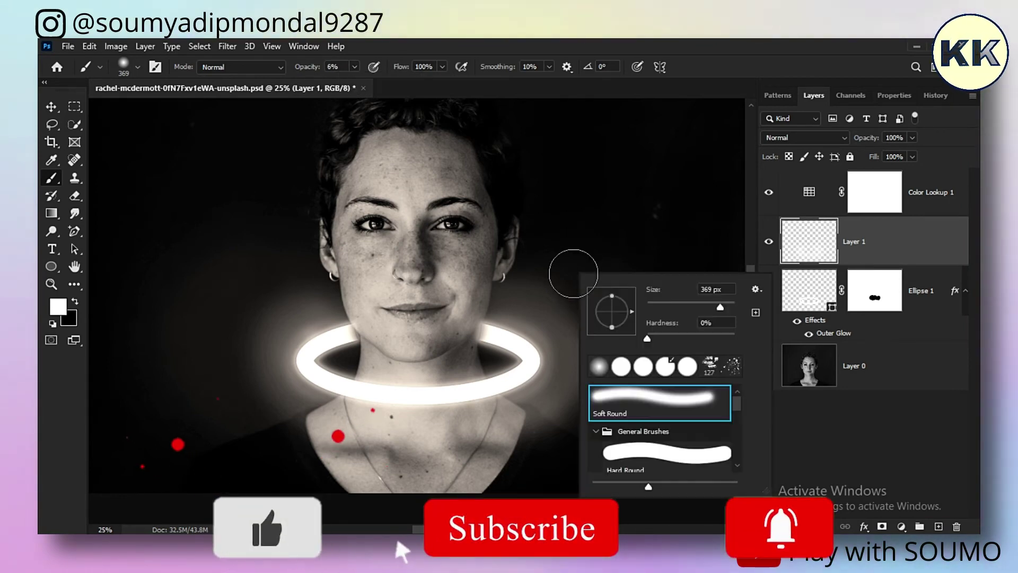
{"action": "left_click_drag", "start_coordinate": [720, 307], "coordinate": [728, 307]}
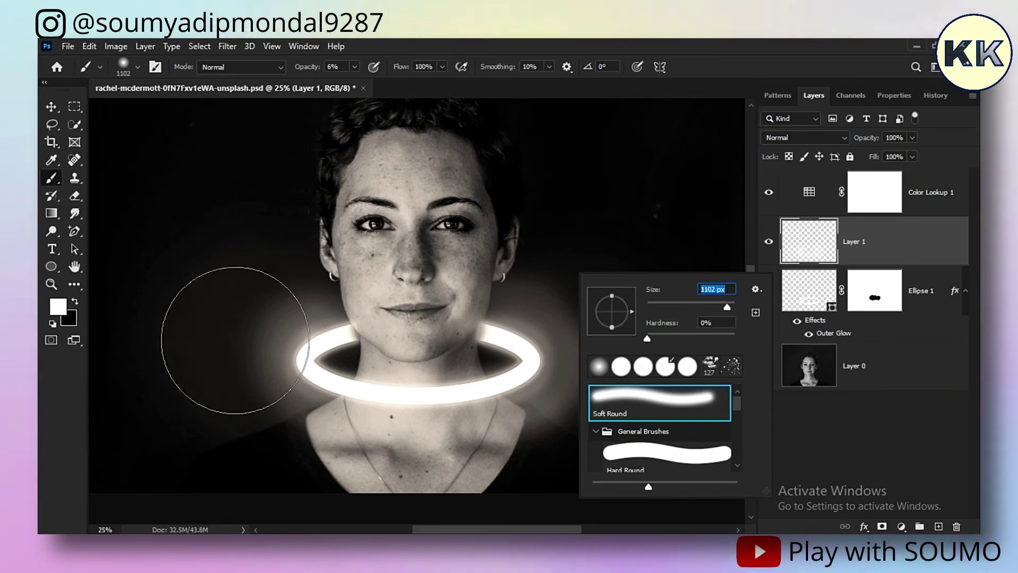
- Brush a faint white haze right of the ring and across the face
{"action": "left_click", "coordinate": [234, 342]}
{"action": "left_click_drag", "start_coordinate": [602, 289], "coordinate": [618, 304]}
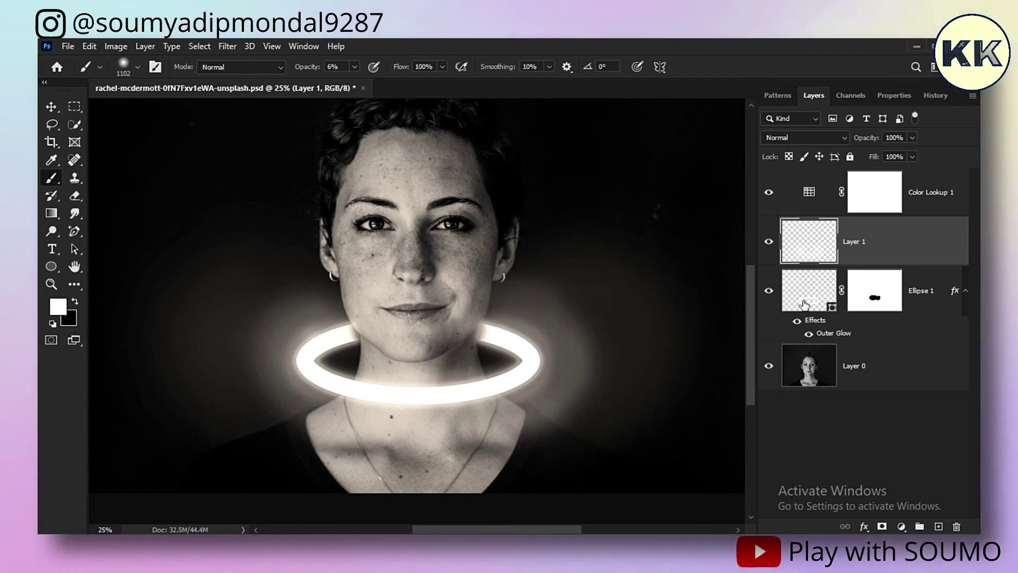
{"action": "key", "text": "ctrl+minus"}
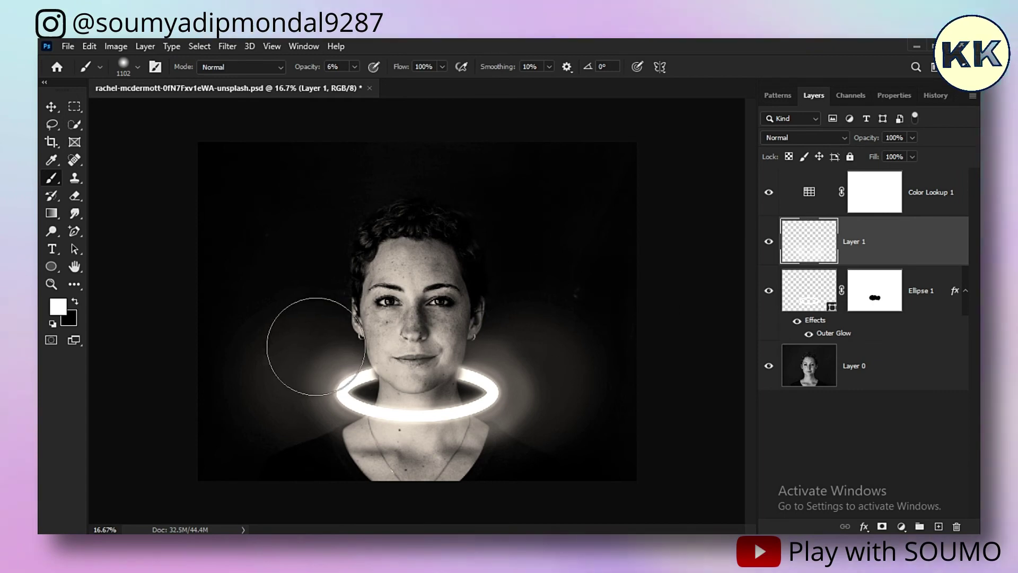
{"action": "left_click_drag", "start_coordinate": [365, 336], "coordinate": [523, 329]}
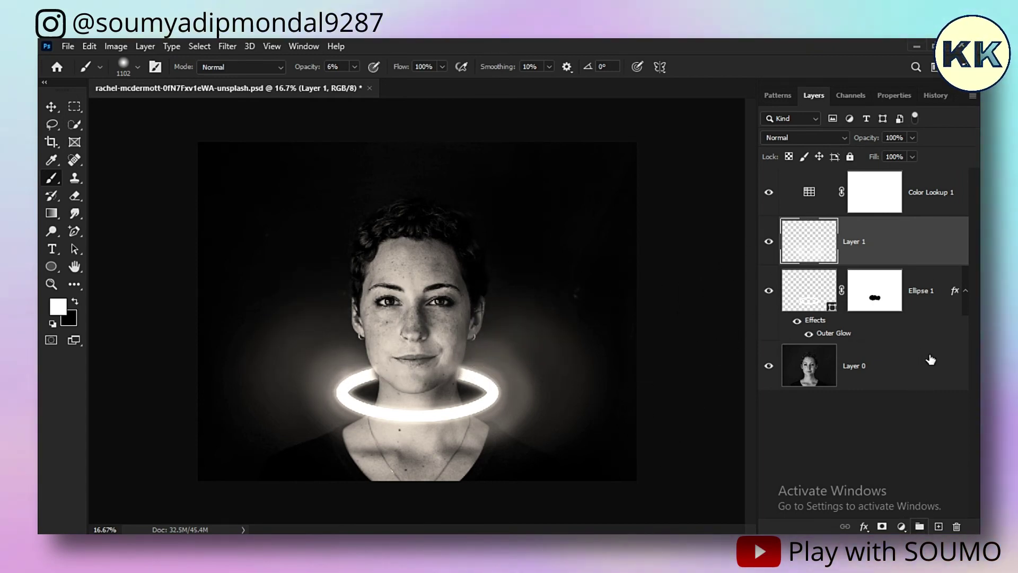
- Add a Levels layer above Color Lookup 1 with input levels 3, 1.10 and 237
{"action": "left_click", "coordinate": [928, 191]}
{"action": "key", "text": "x"}
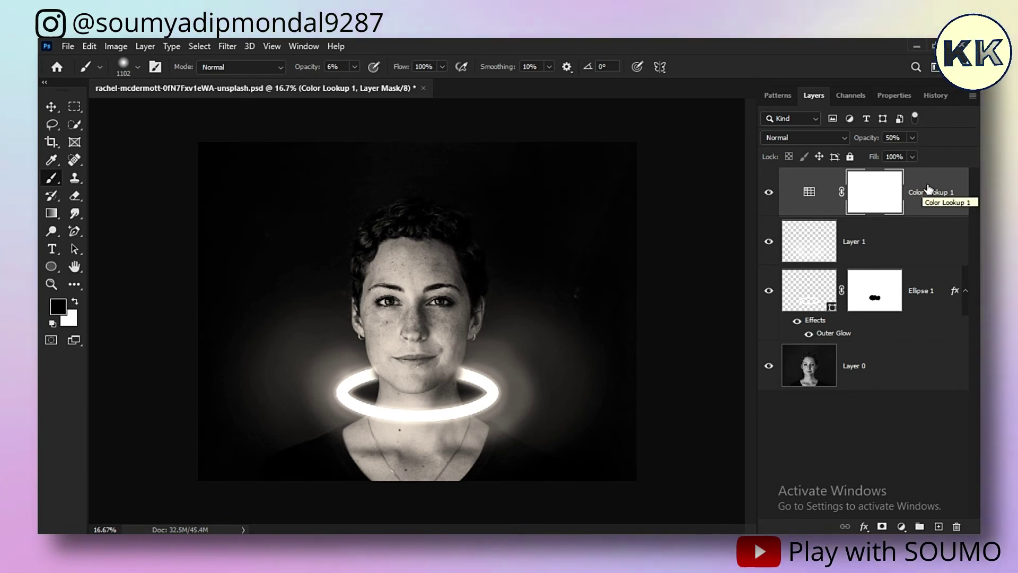
{"action": "left_click", "coordinate": [902, 528]}
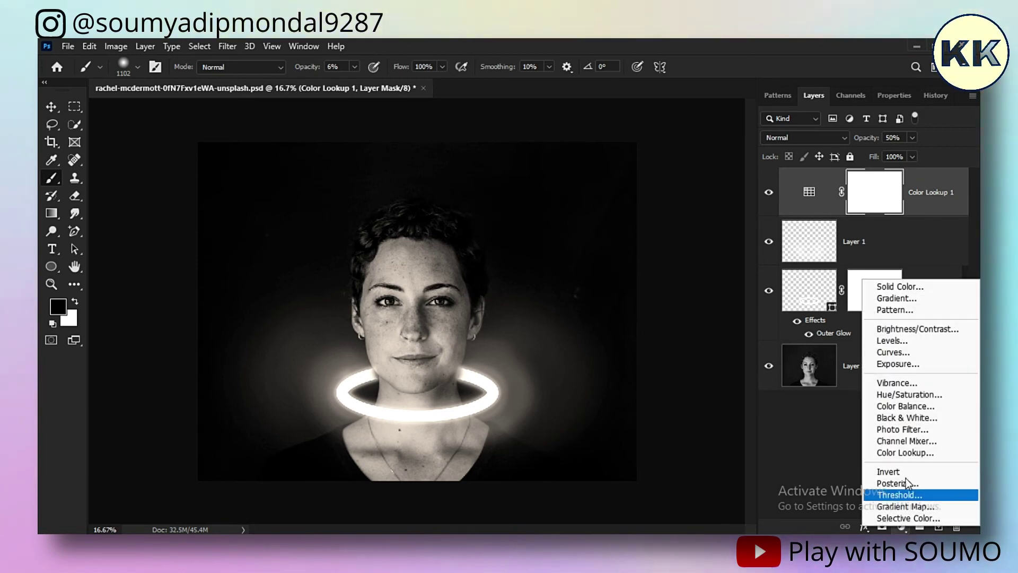
{"action": "left_click", "coordinate": [911, 342]}
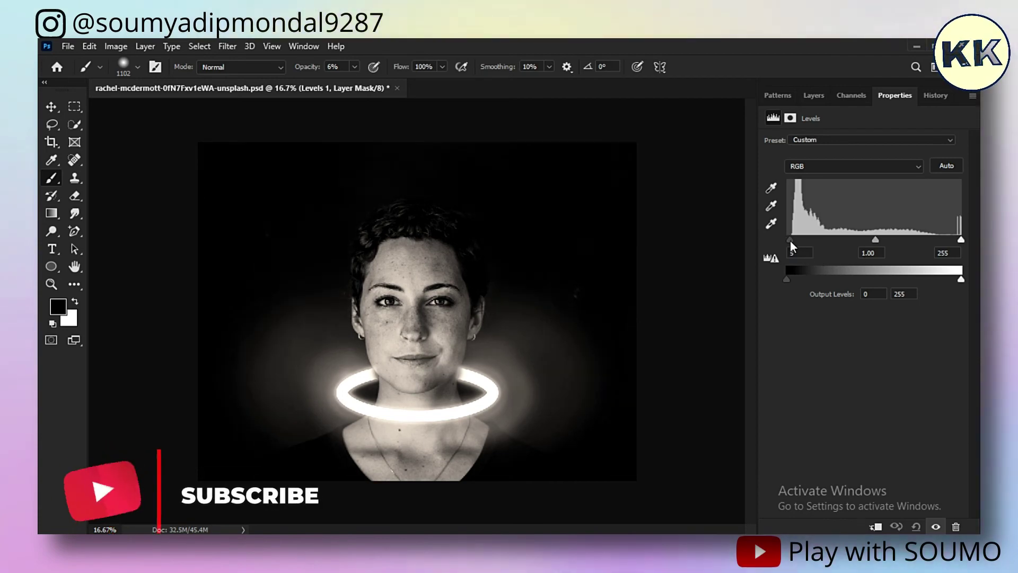
{"action": "left_click_drag", "start_coordinate": [790, 241], "coordinate": [792, 240]}
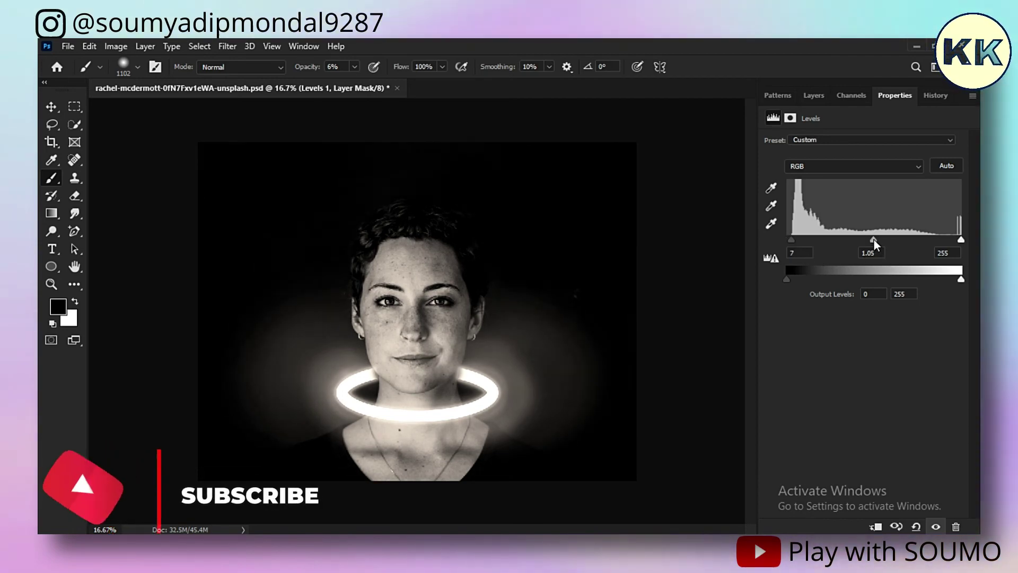
{"action": "left_click_drag", "start_coordinate": [874, 240], "coordinate": [870, 240]}
{"action": "left_click_drag", "start_coordinate": [957, 242], "coordinate": [949, 245]}
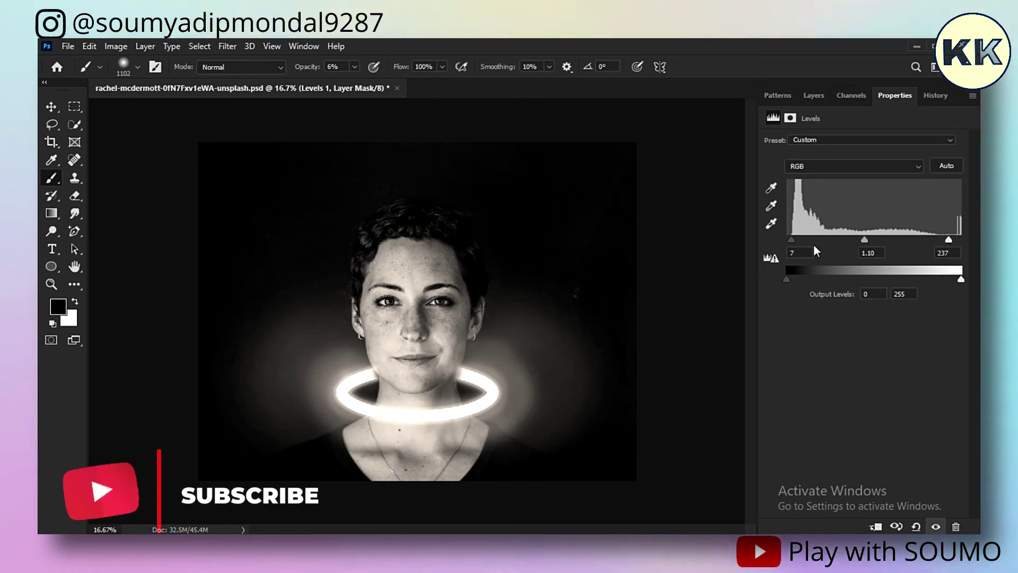
{"action": "left_click_drag", "start_coordinate": [790, 239], "coordinate": [788, 239]}
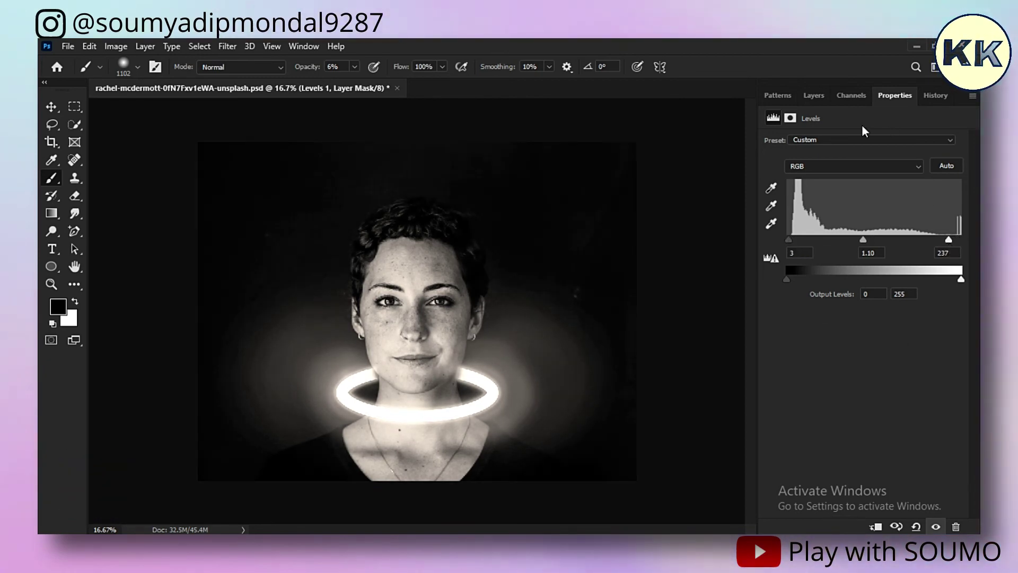
{"action": "left_click", "coordinate": [937, 96]}
{"action": "left_click", "coordinate": [814, 97]}
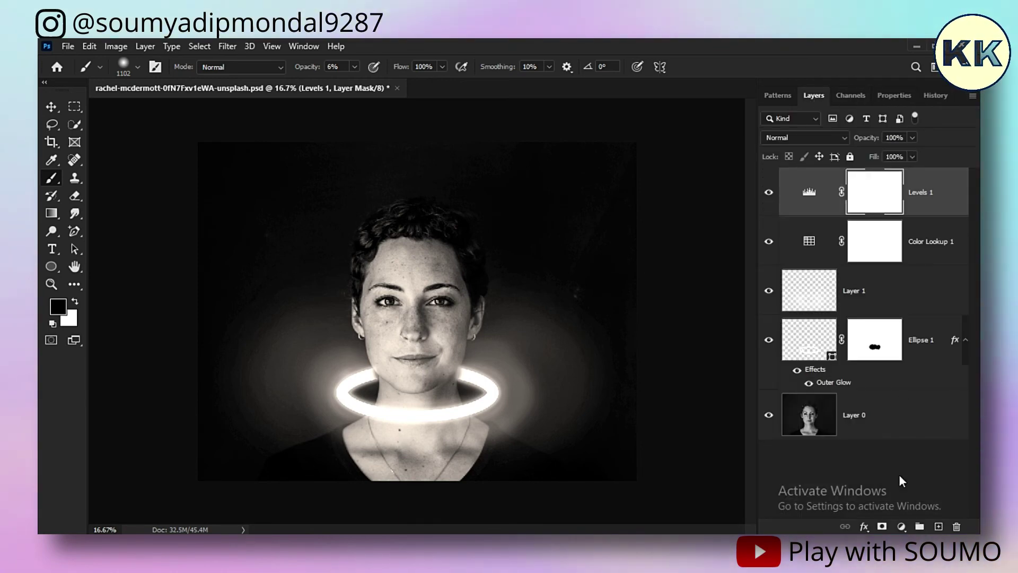
{"action": "key", "text": "ctrl+plus"}
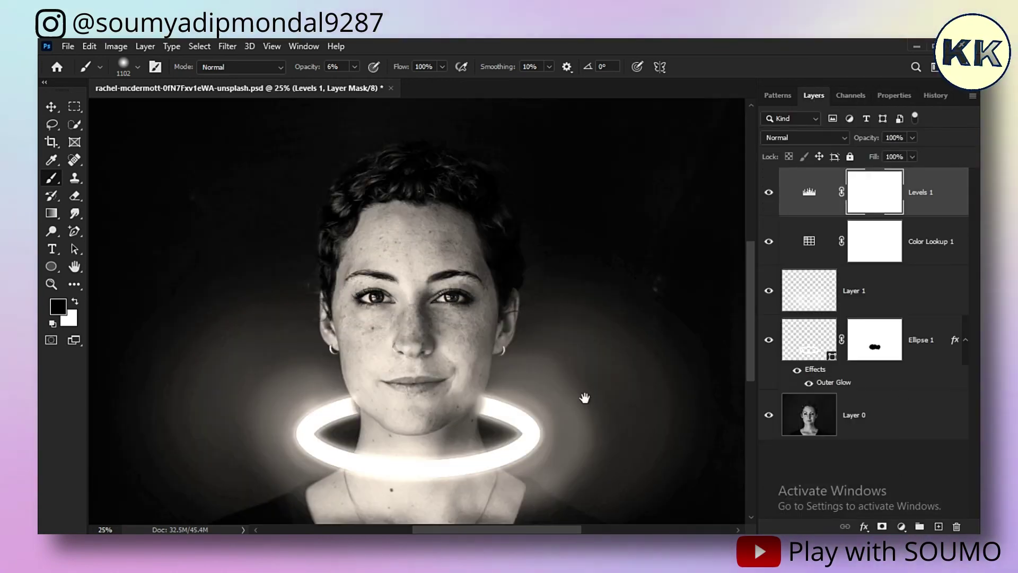
{"action": "left_click_drag", "start_coordinate": [584, 403], "coordinate": [572, 340]}
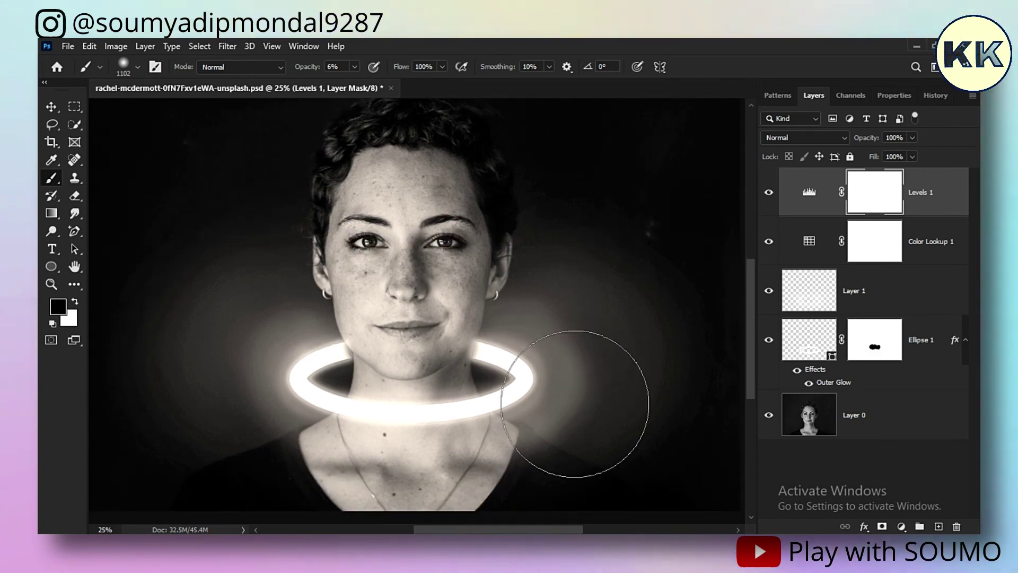